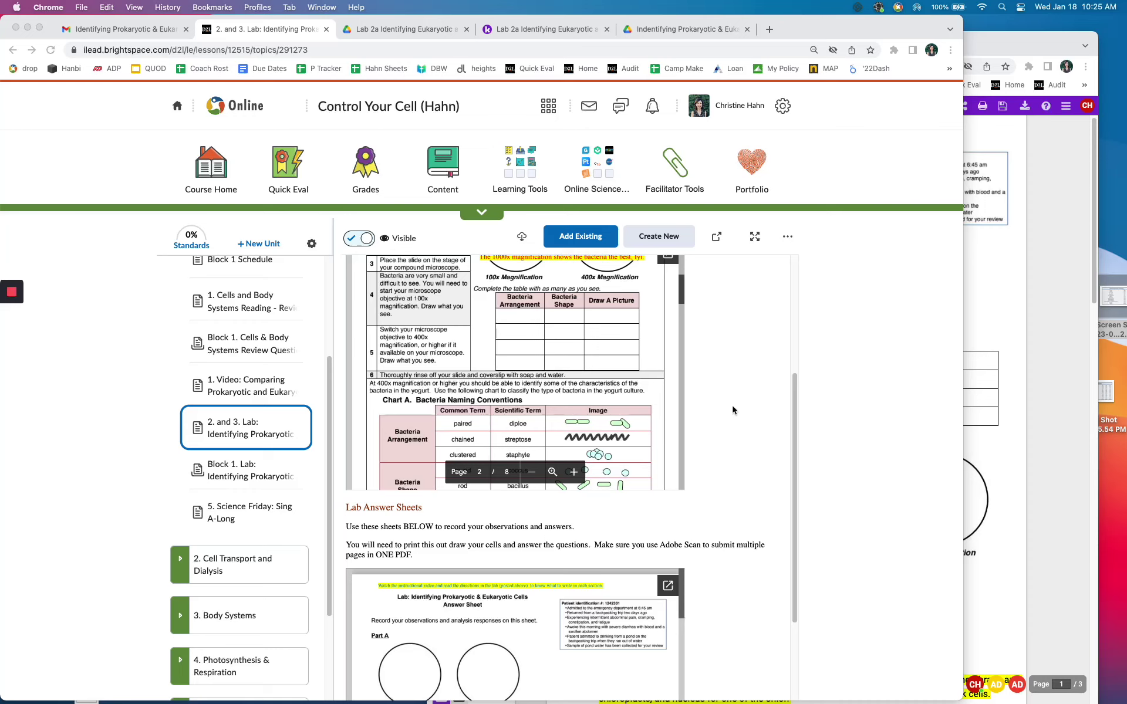
# Step: Look over the cell video and reading lessons, then return to the prokaryotic and eukaryotic cells lab lesson
pyautogui.scroll(10, 599, 392)
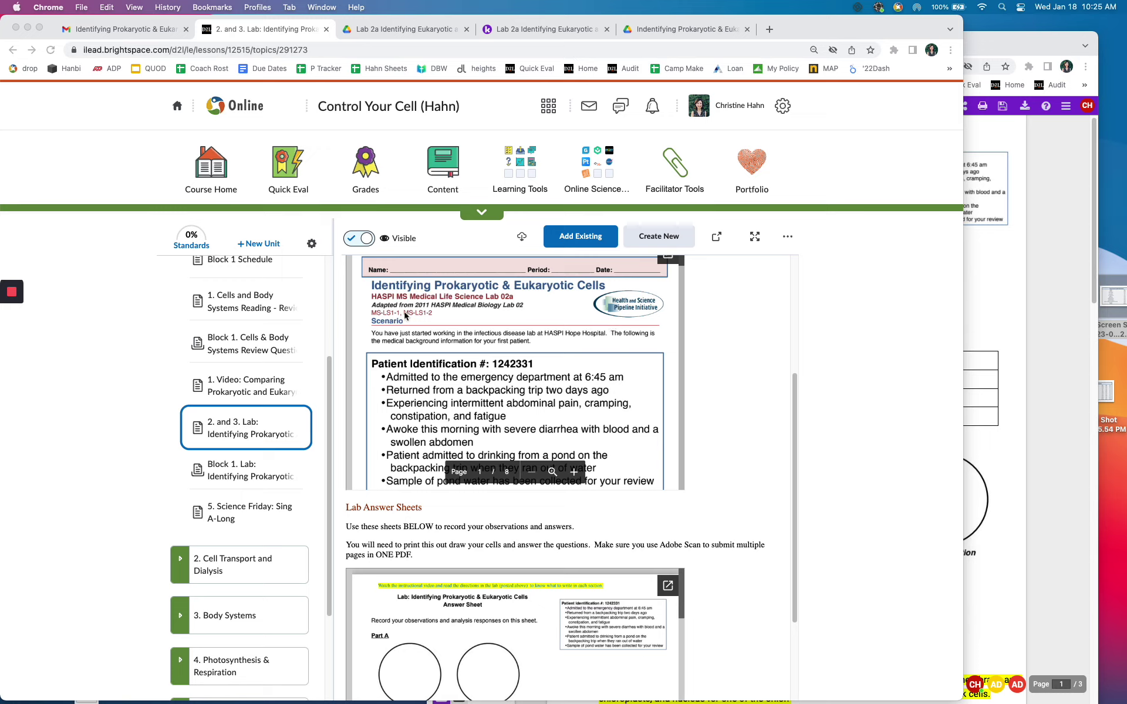
pyautogui.scroll(1, 262, 370)
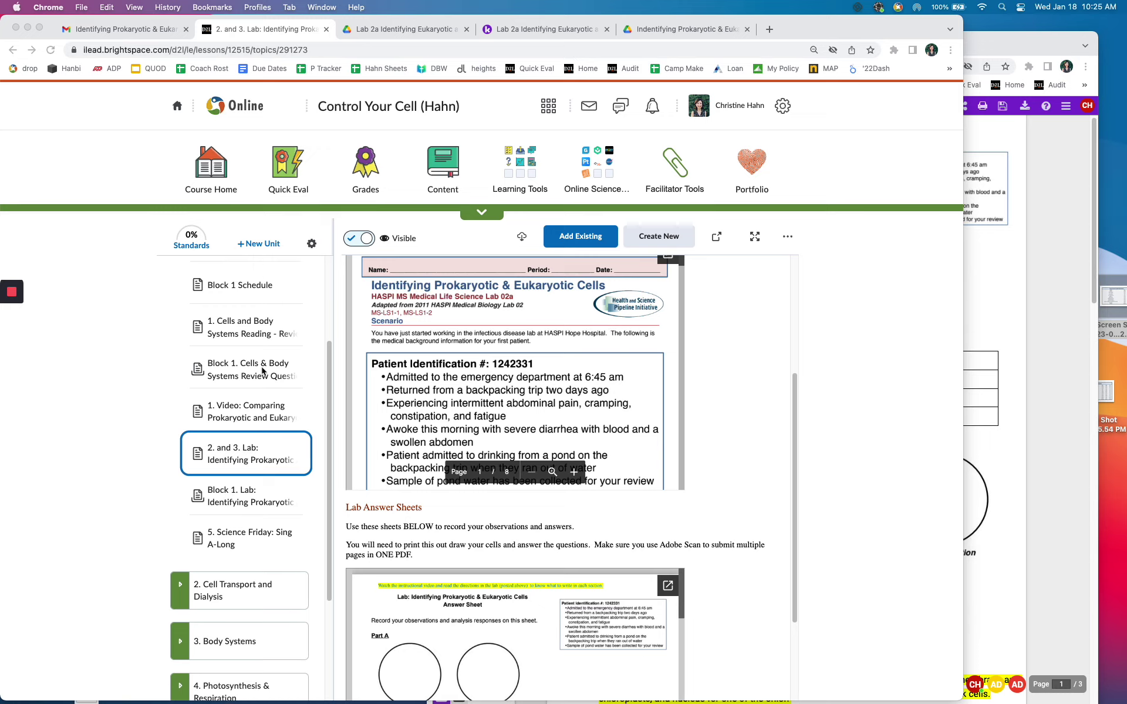
pyautogui.click(264, 410)
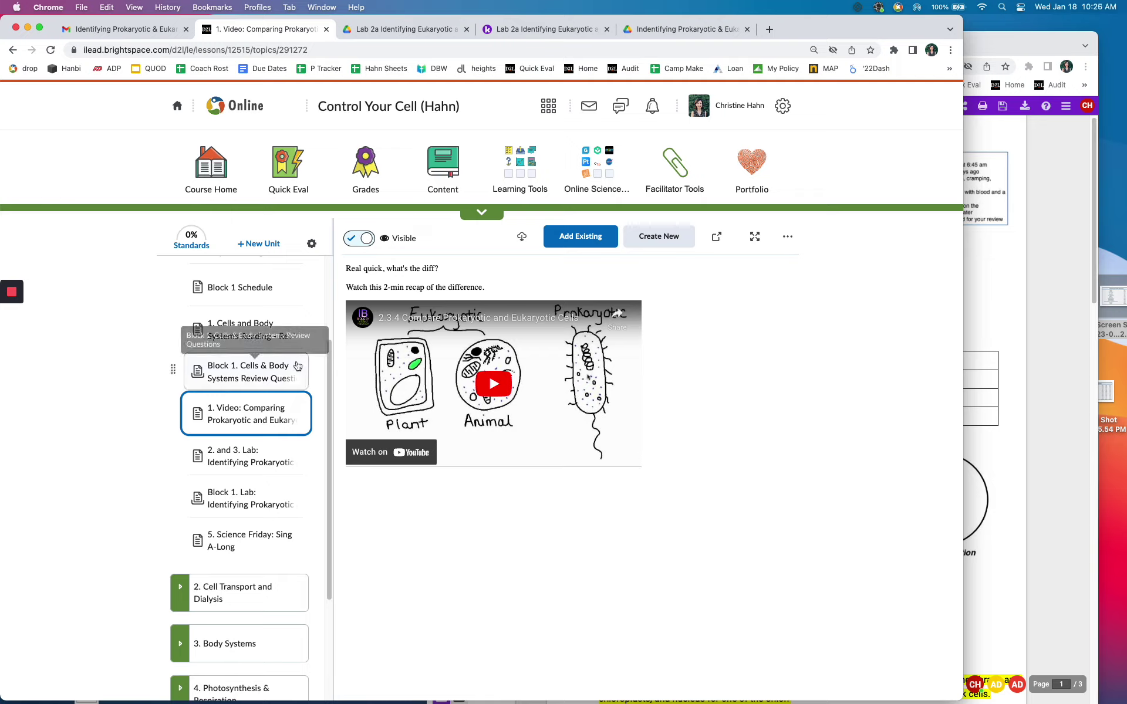
pyautogui.click(261, 331)
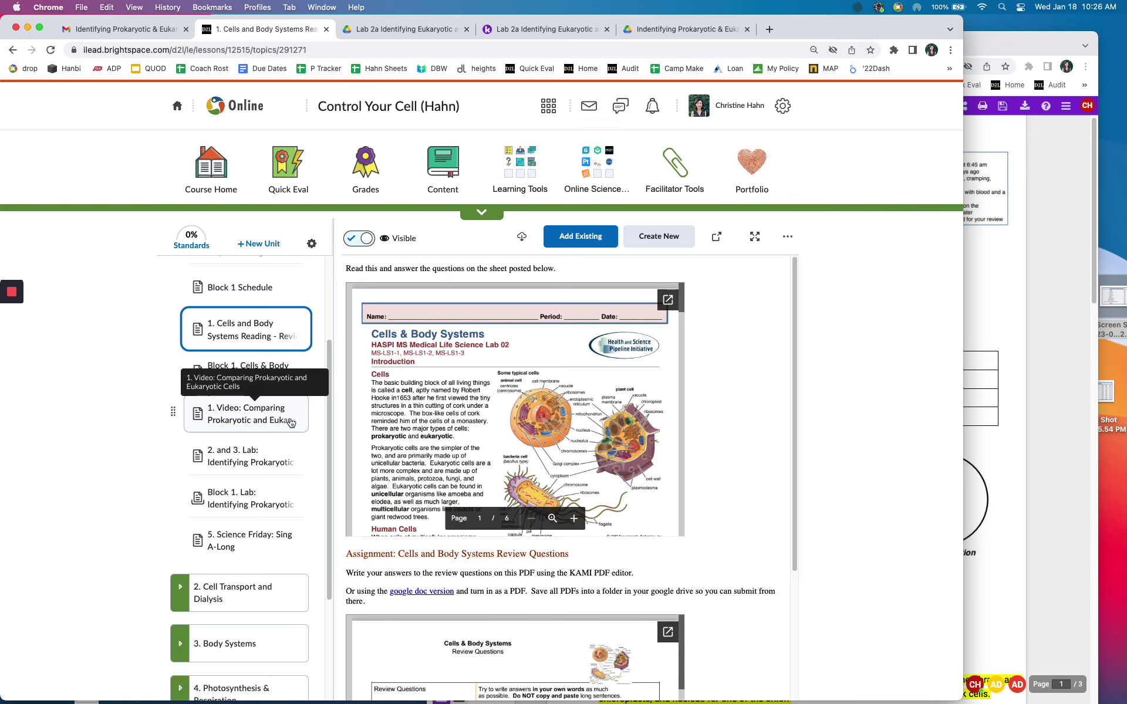
pyautogui.click(277, 461)
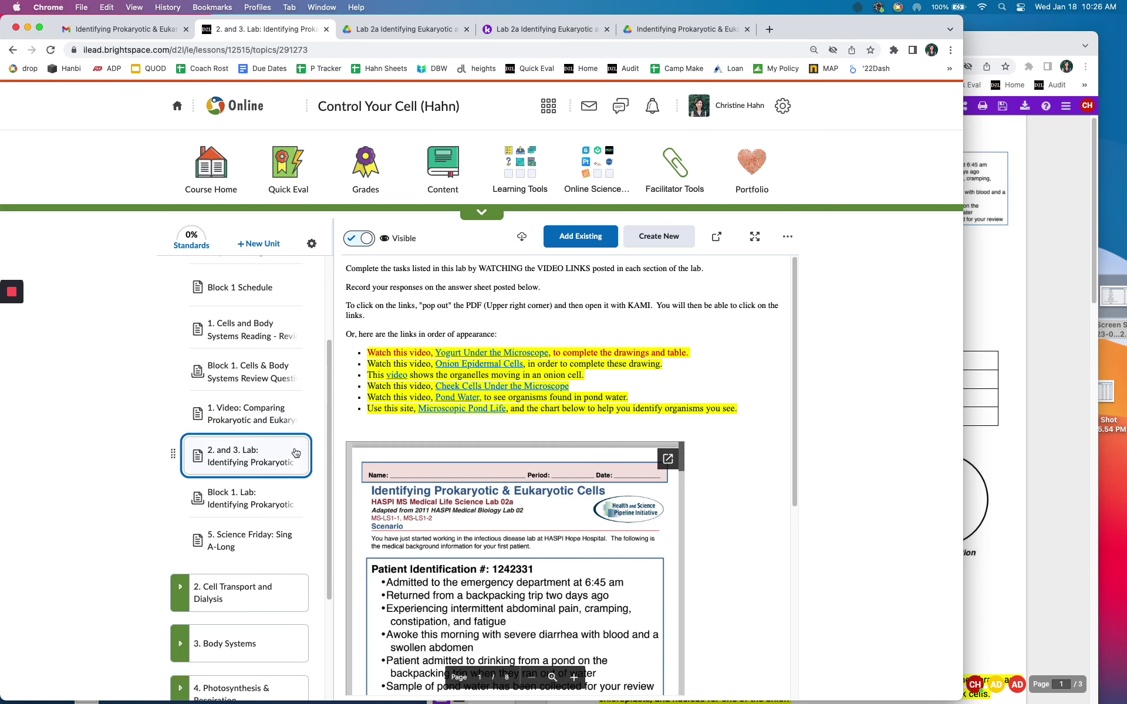
pyautogui.scroll(-2, 742, 394)
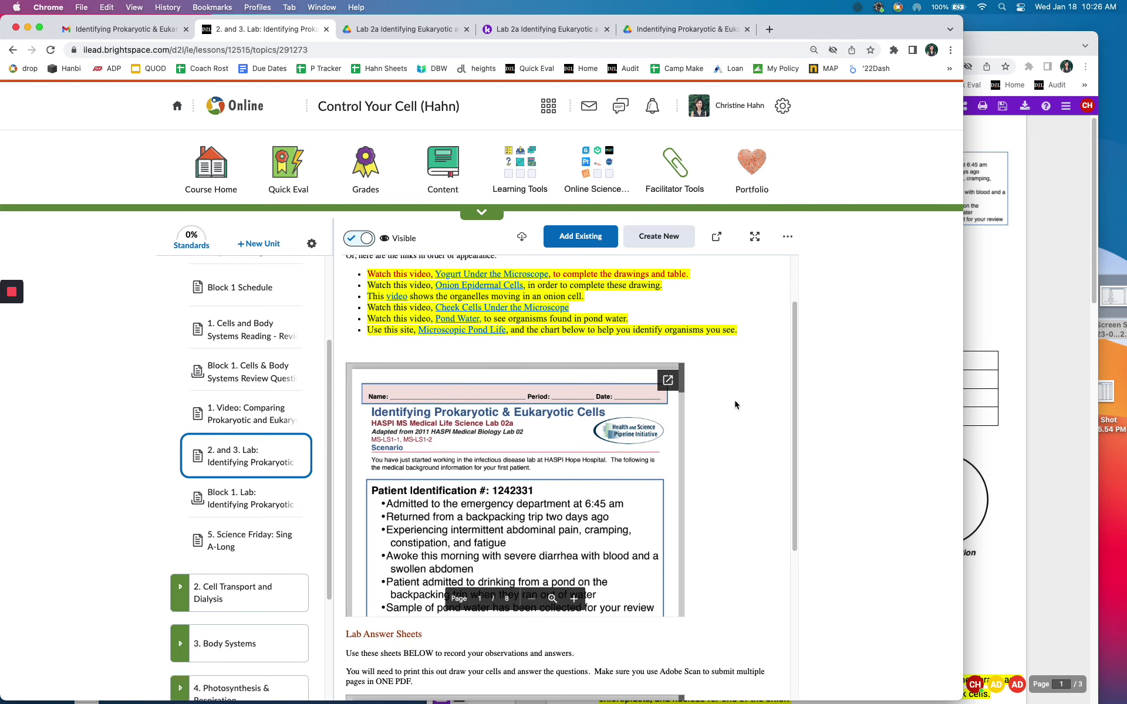
# Step: Pop the lab PDF out into its own narrower window beside the lesson page
pyautogui.click(668, 381)
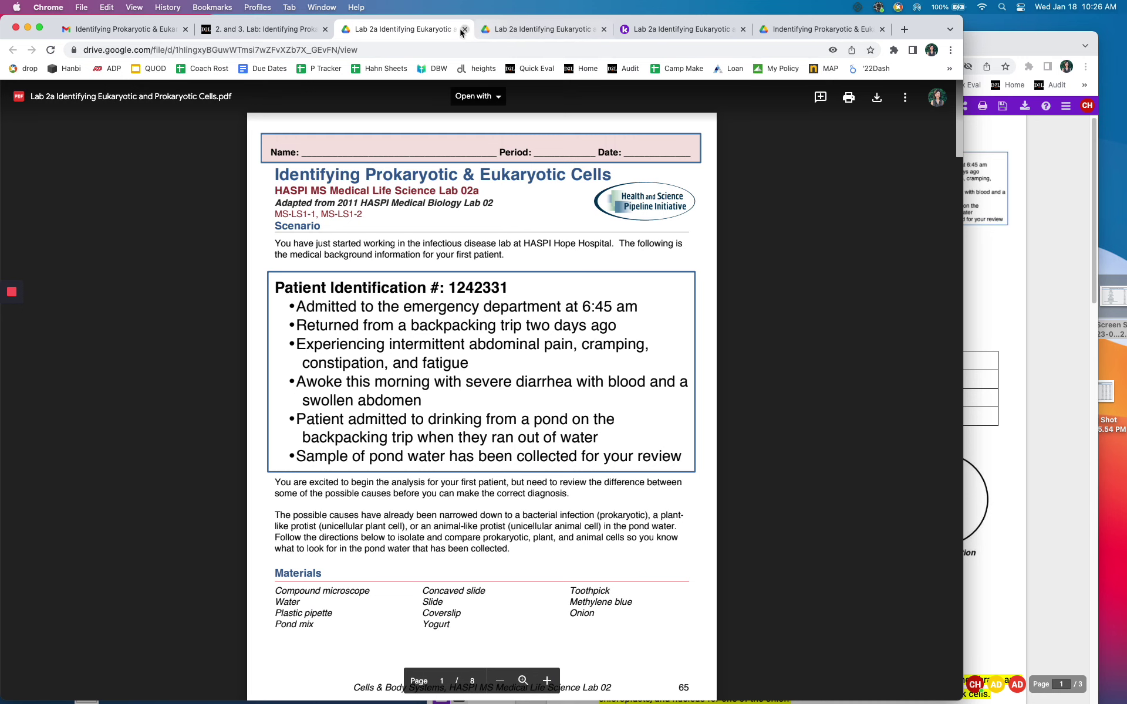
pyautogui.click(450, 31)
pyautogui.moveTo(449, 31); pyautogui.dragTo(114, 64)
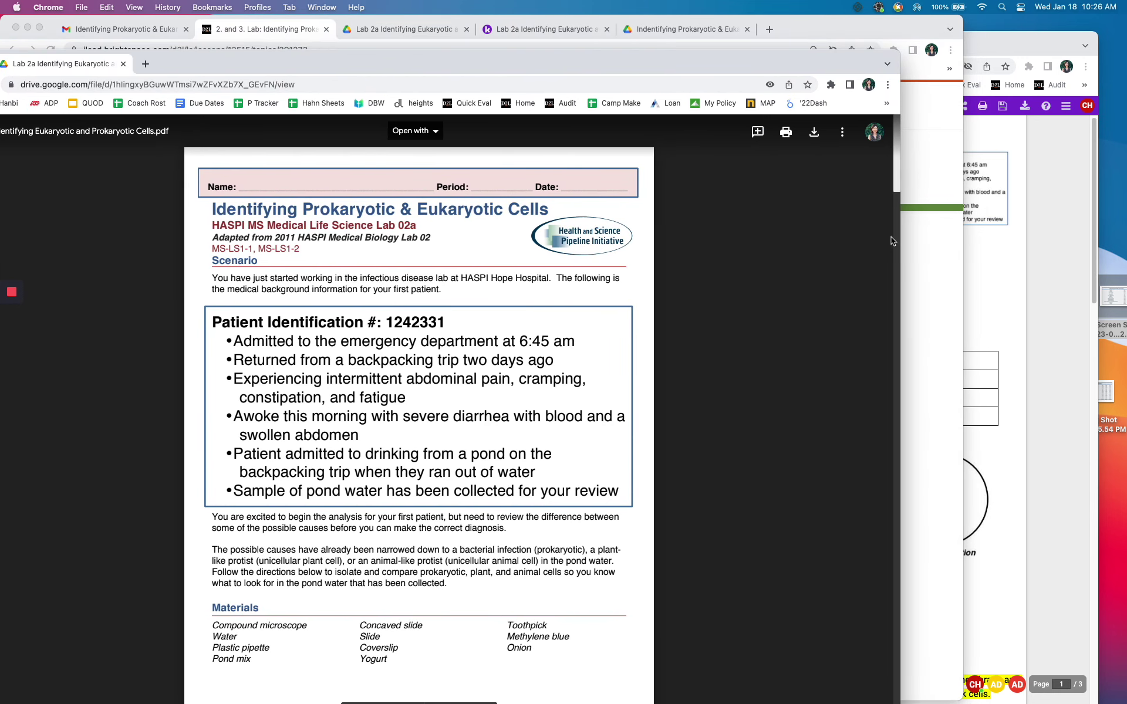
pyautogui.moveTo(901, 236); pyautogui.dragTo(604, 269)
pyautogui.click(769, 280)
# Step: Open the Answer Sheet with Annotate with Kami and narrow its window
pyautogui.scroll(-5, 734, 393)
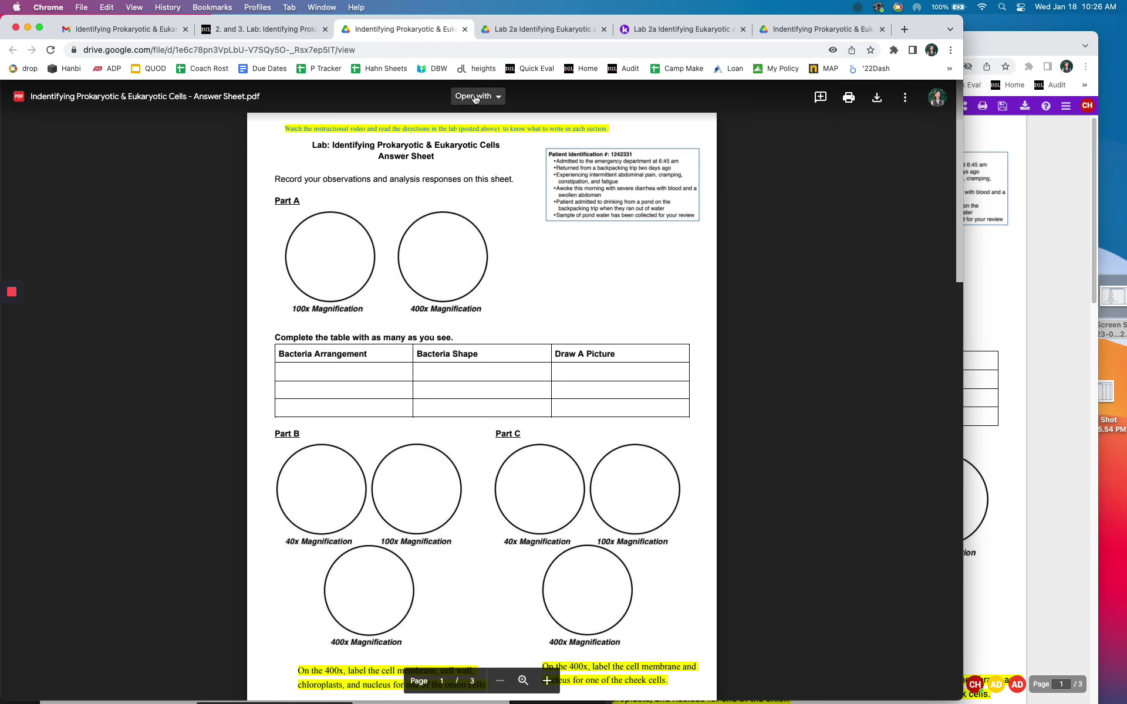
pyautogui.click(475, 96)
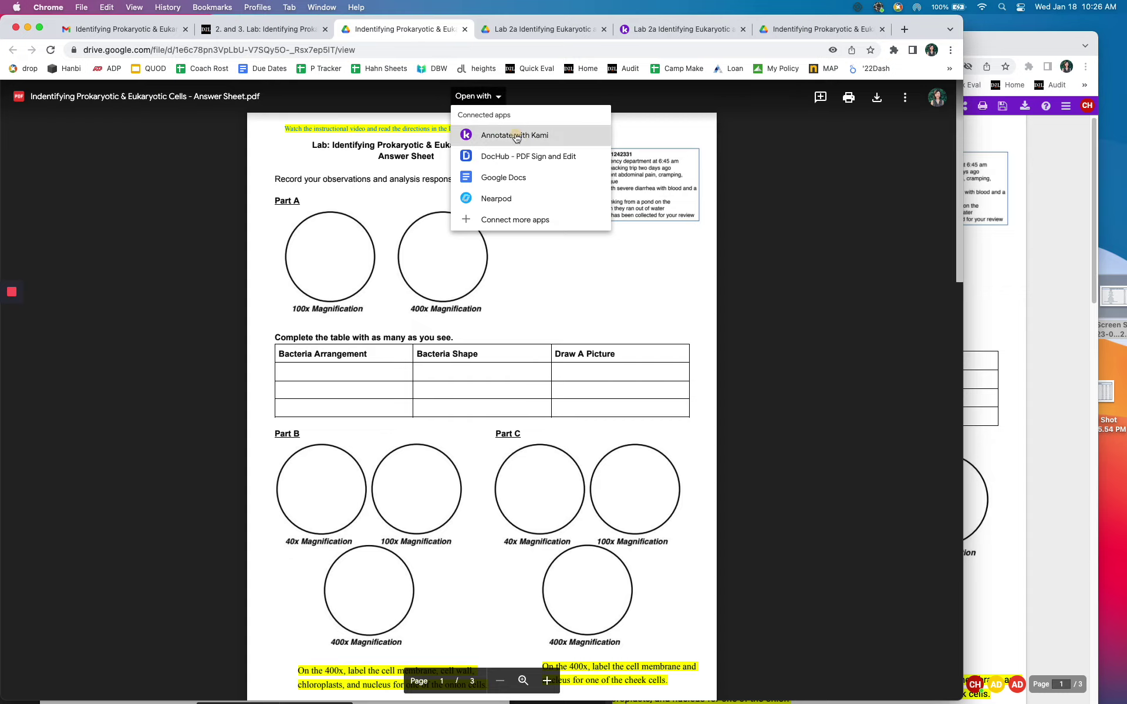
pyautogui.click(511, 134)
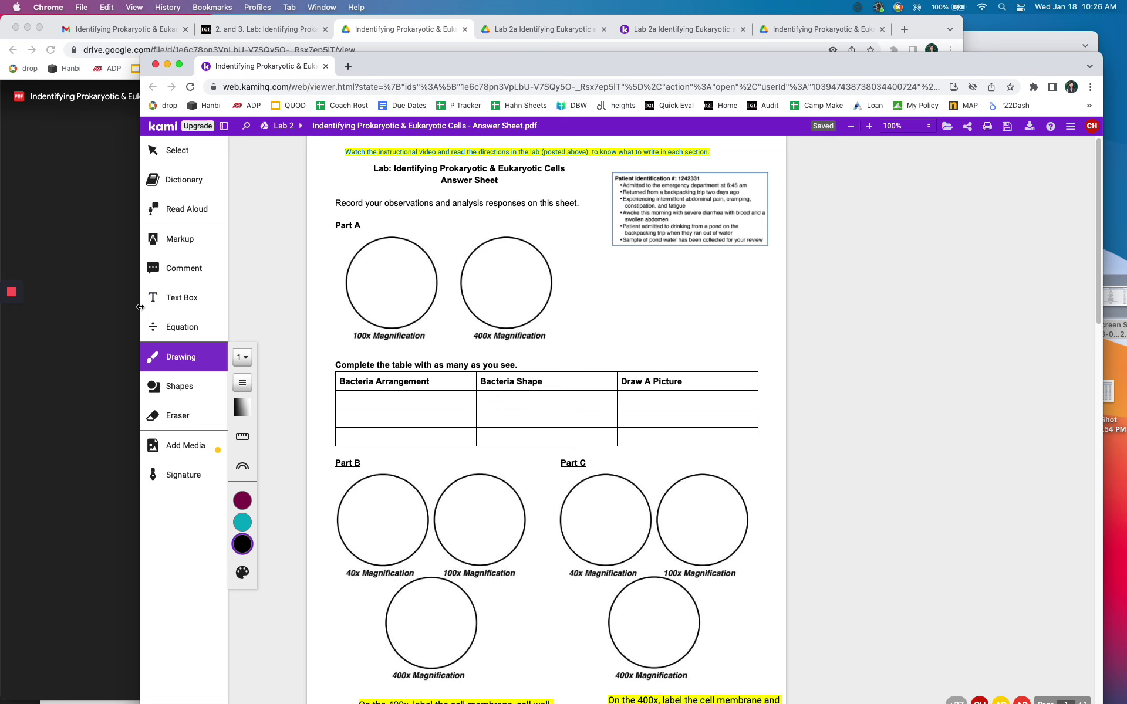
pyautogui.moveTo(141, 300); pyautogui.dragTo(467, 271)
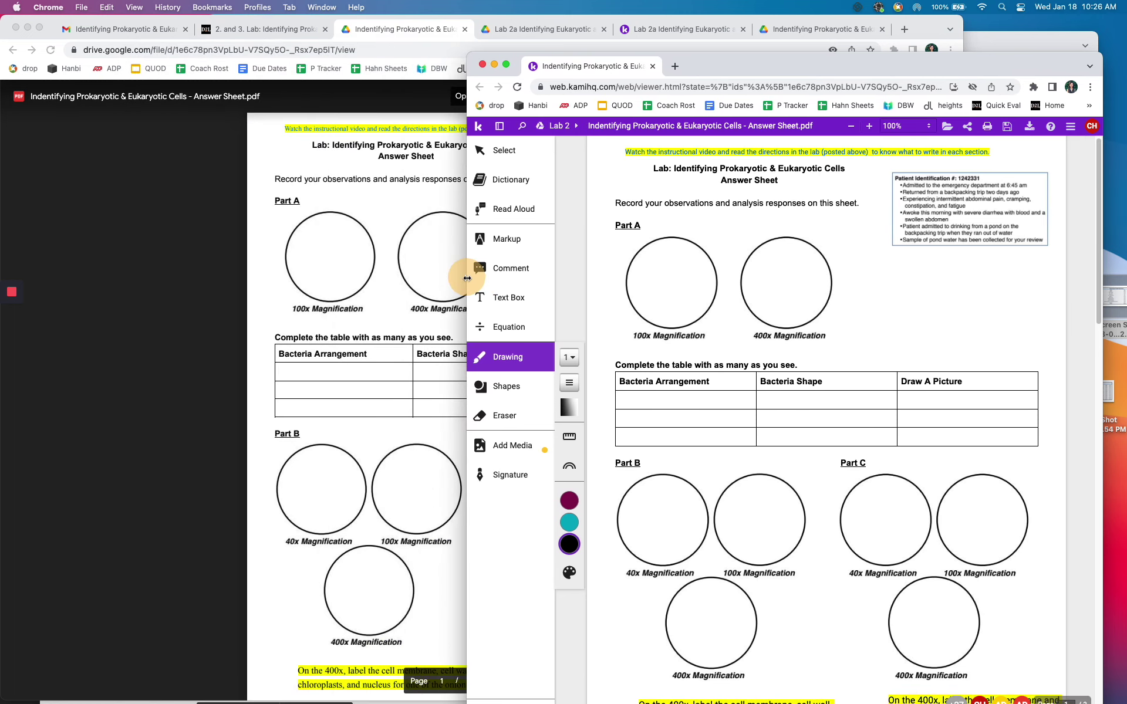
# Step: Switch to the Lab 2a PDF in Kami and fit its window to the left half
pyautogui.click(285, 33)
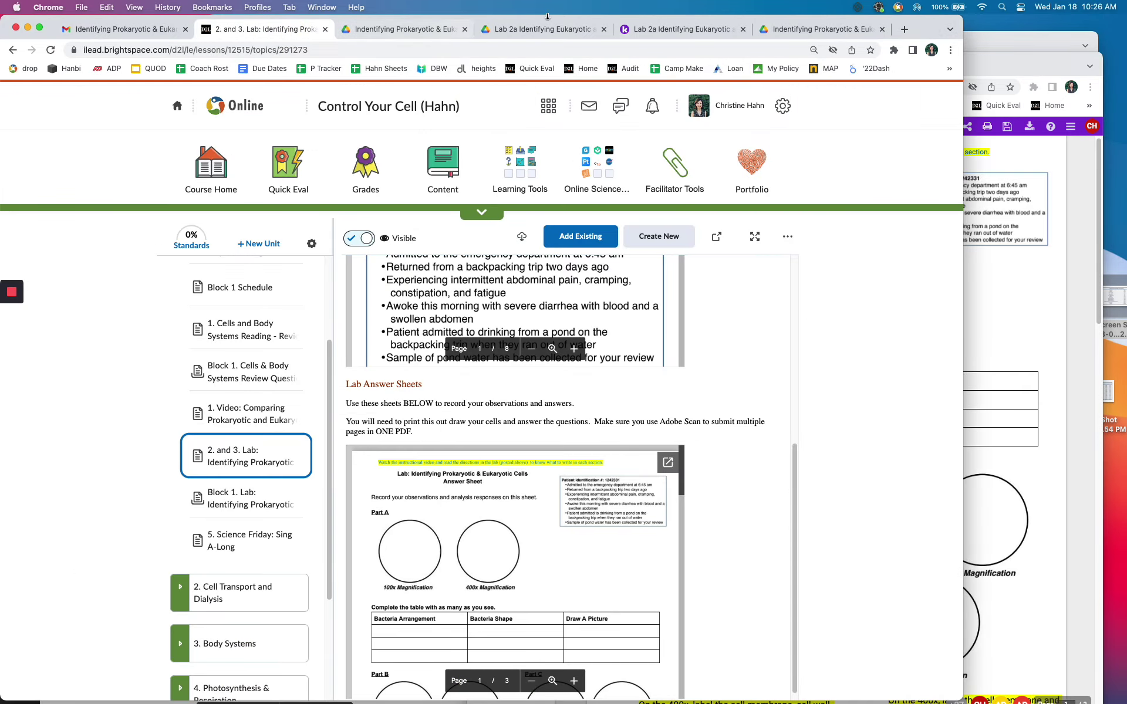
pyautogui.click(663, 30)
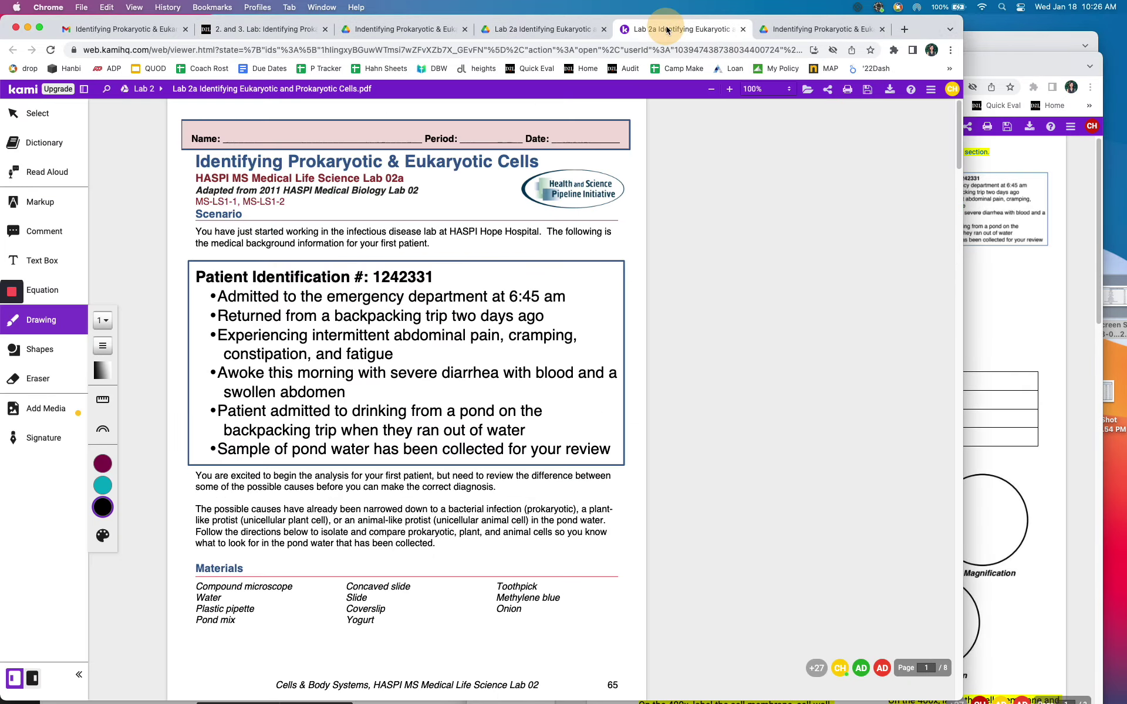
pyautogui.click(567, 31)
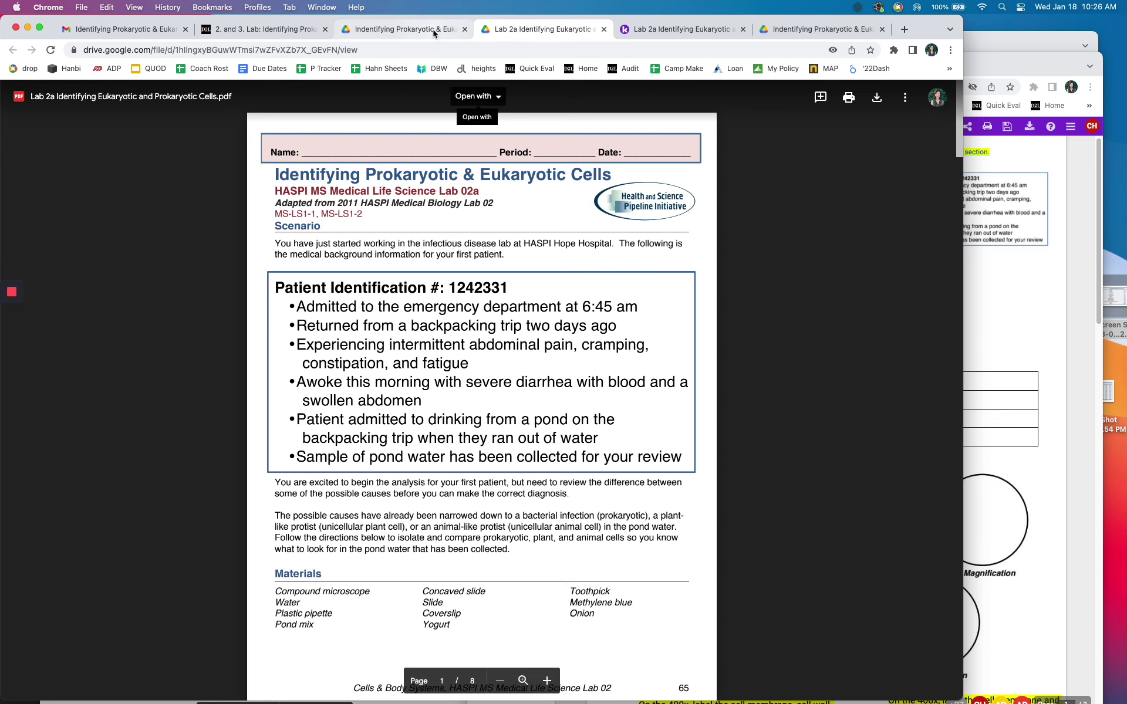
pyautogui.click(701, 29)
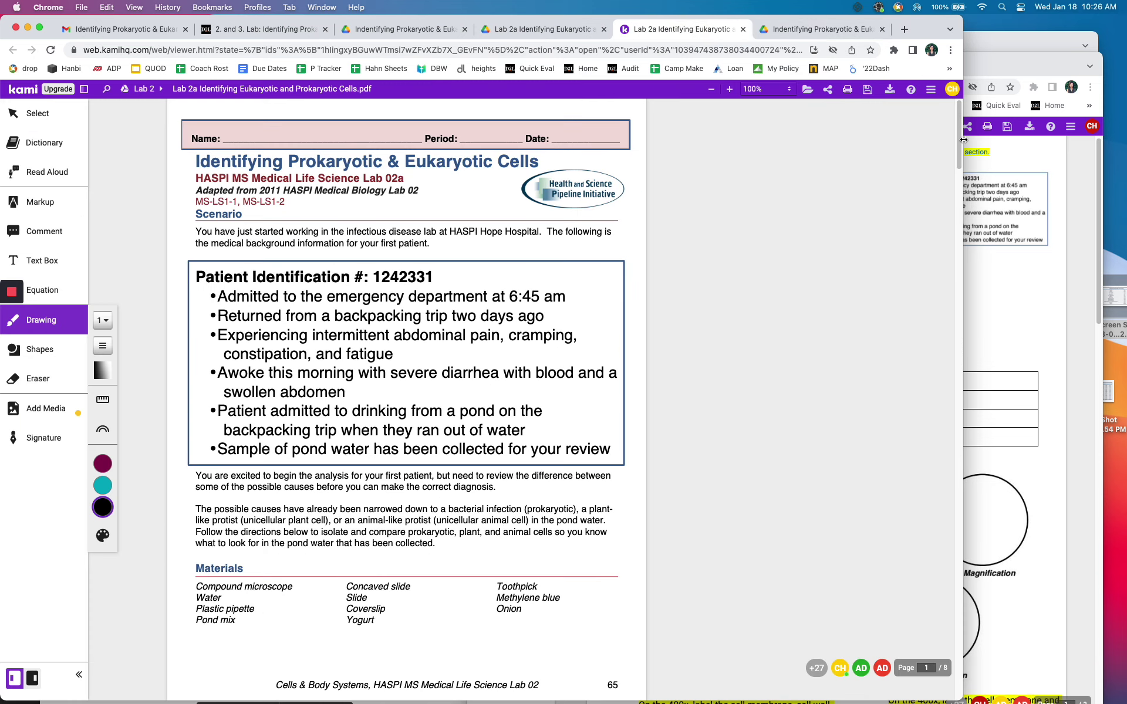
pyautogui.moveTo(962, 139); pyautogui.dragTo(622, 203)
pyautogui.moveTo(578, 26); pyautogui.dragTo(513, 26)
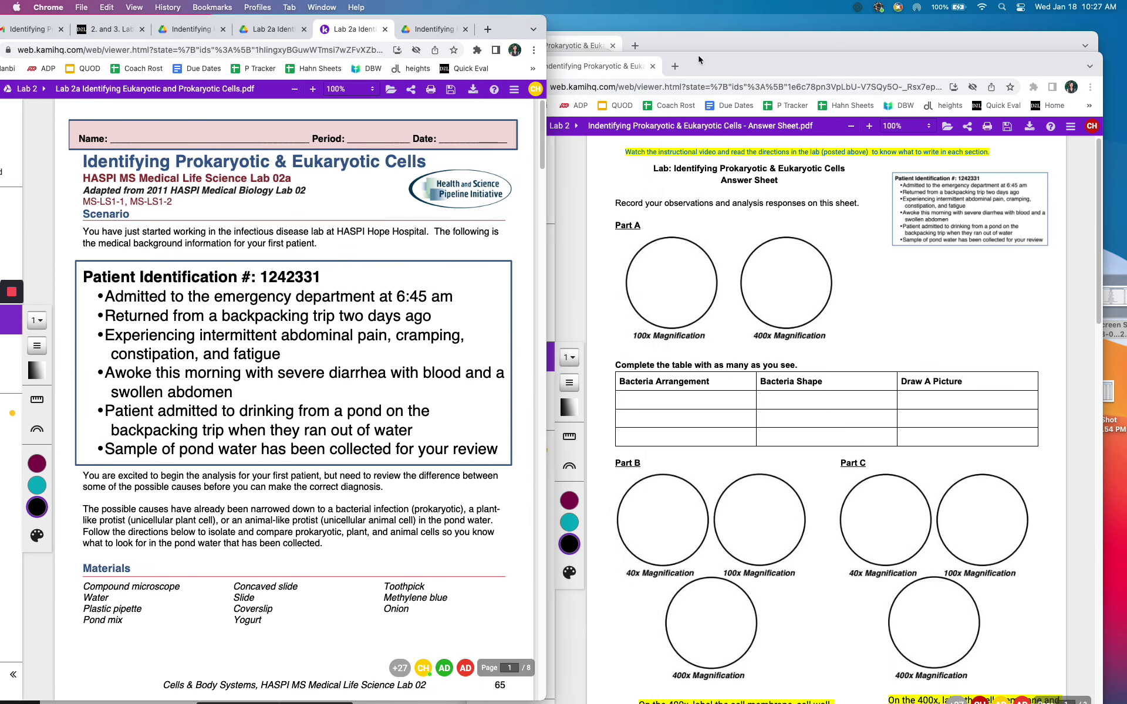
# Step: Raise the Answer Sheet window and fit it to the right half of the screen
pyautogui.moveTo(699, 62); pyautogui.dragTo(701, 22)
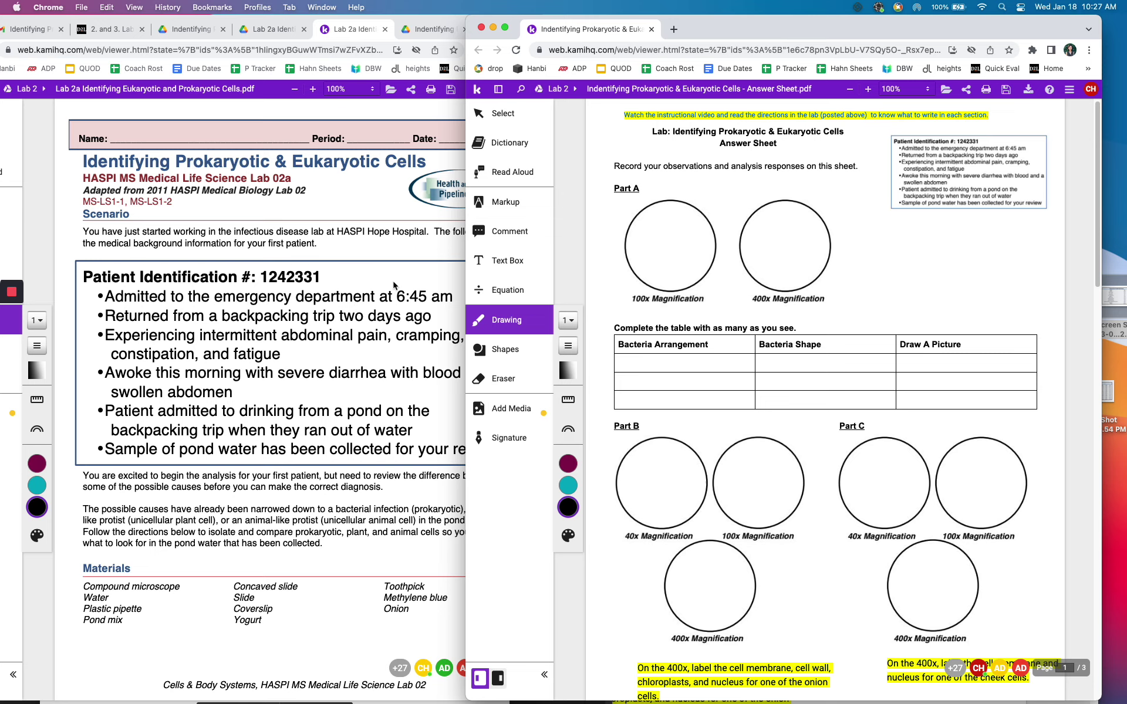
pyautogui.moveTo(466, 245); pyautogui.dragTo(501, 246)
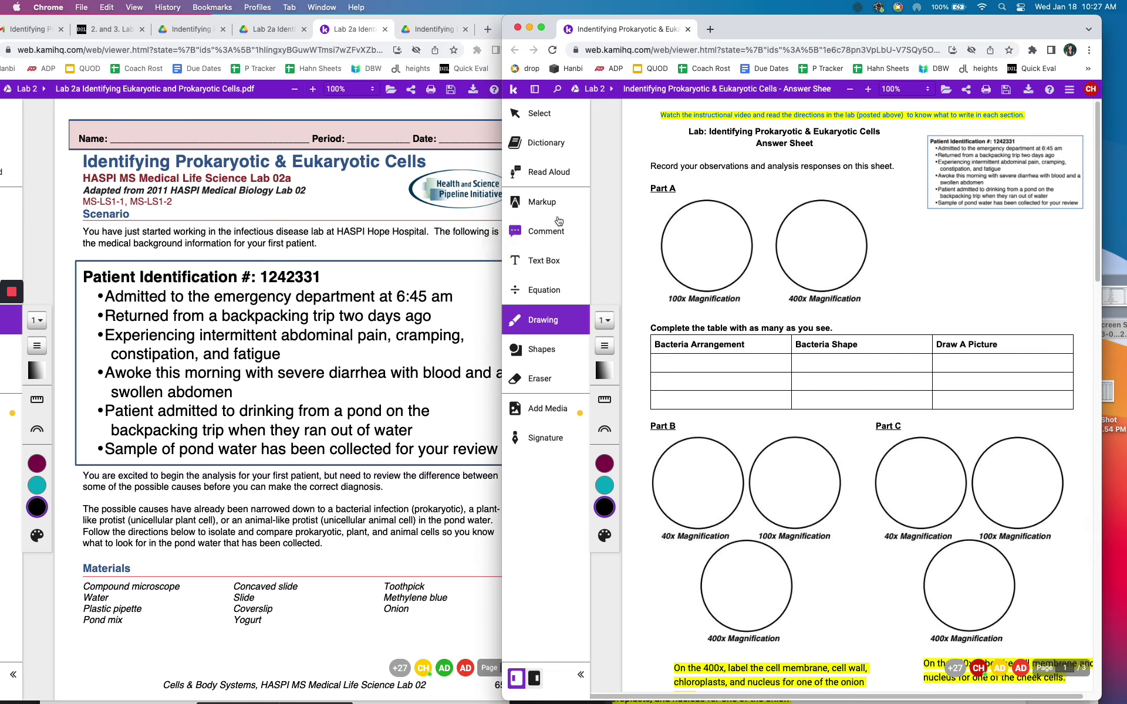
pyautogui.moveTo(847, 30); pyautogui.dragTo(871, 29)
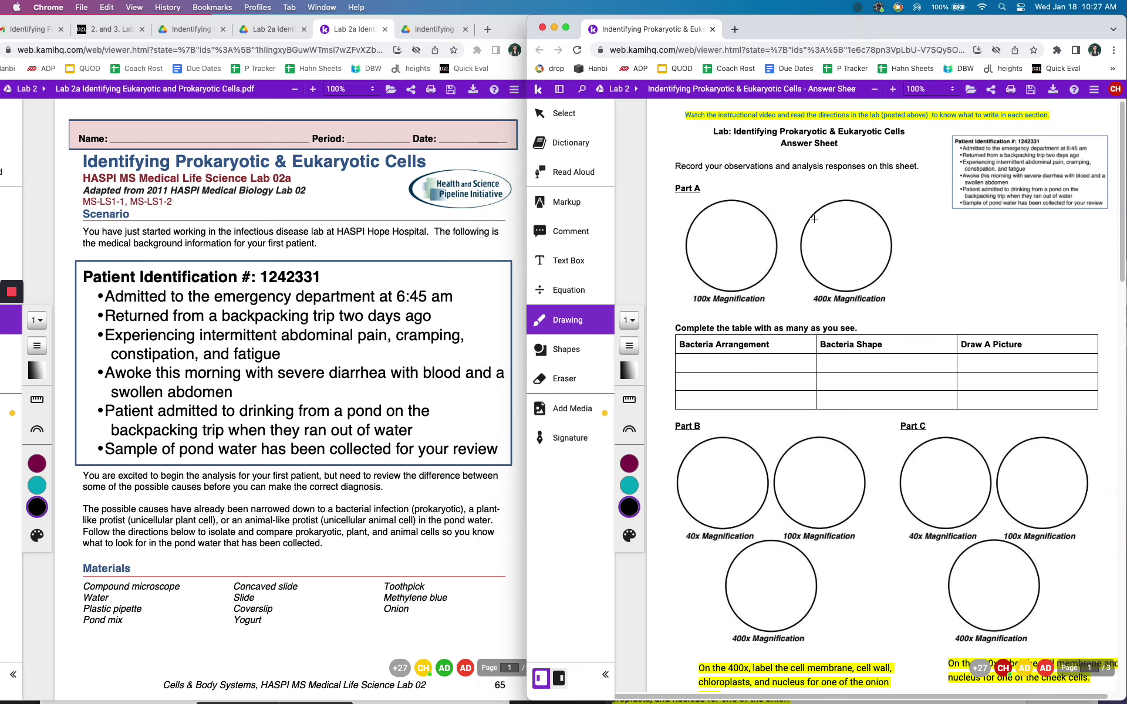
# Step: Scroll the Lab 2a PDF past the scenario and materials to the Part A directions table and Chart A
pyautogui.scroll(1, 786, 280)
pyautogui.scroll(-1, 824, 332)
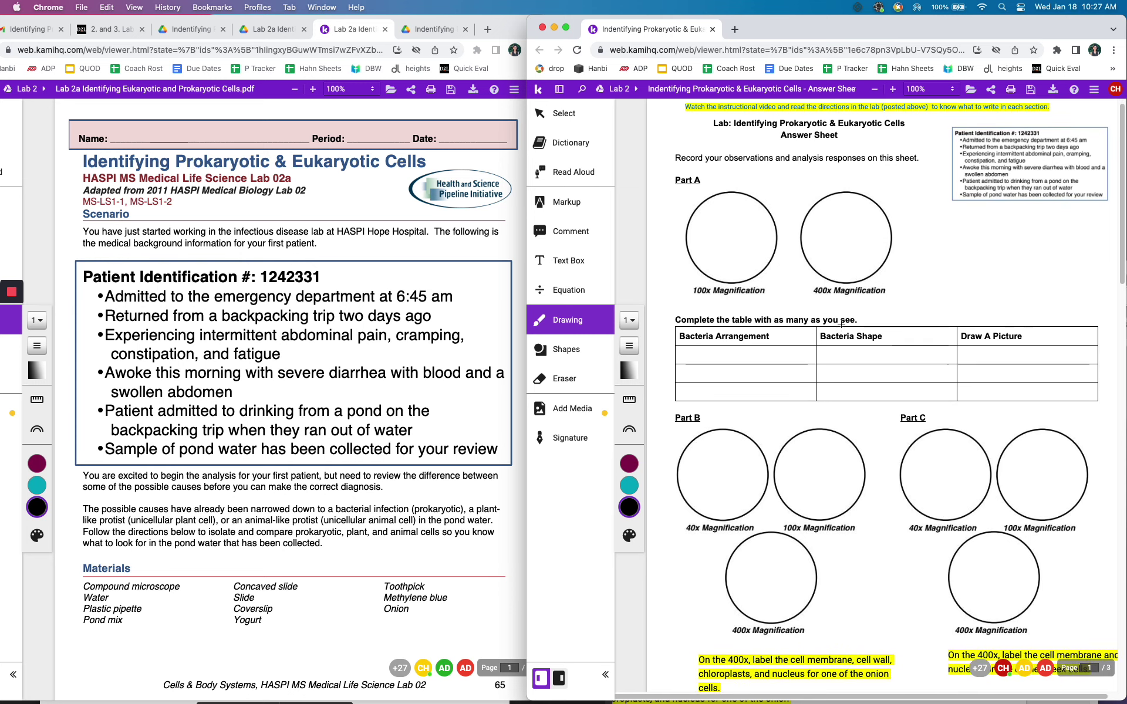
pyautogui.scroll(1, 841, 323)
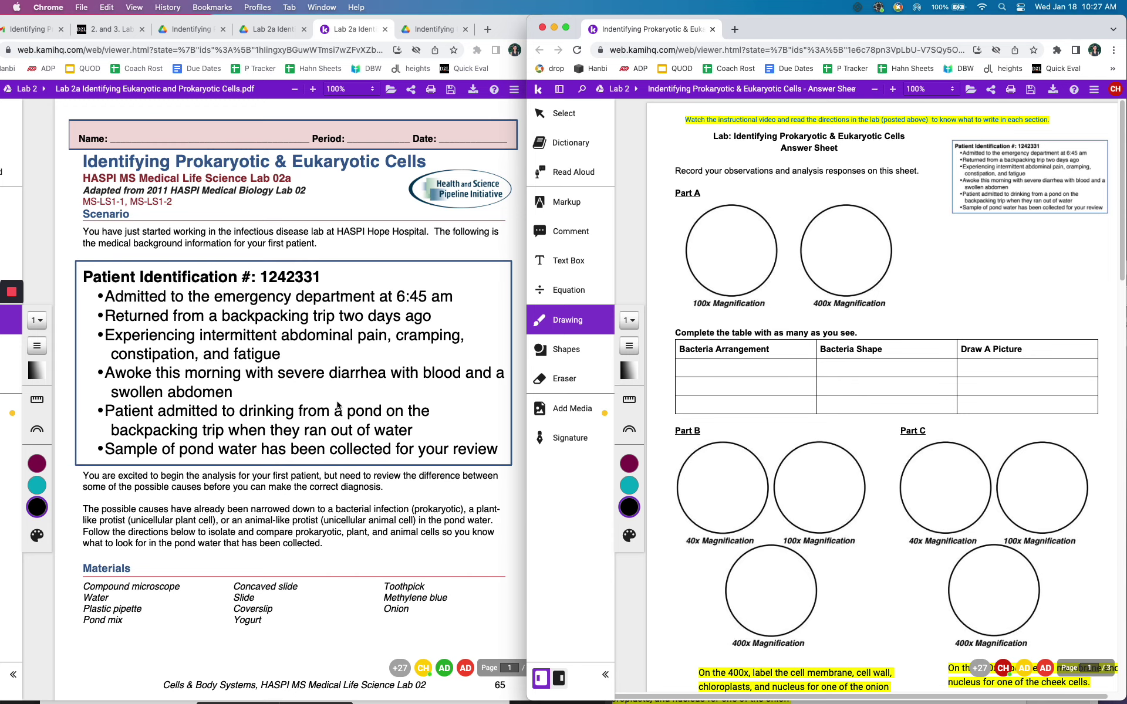
pyautogui.scroll(-1, 281, 389)
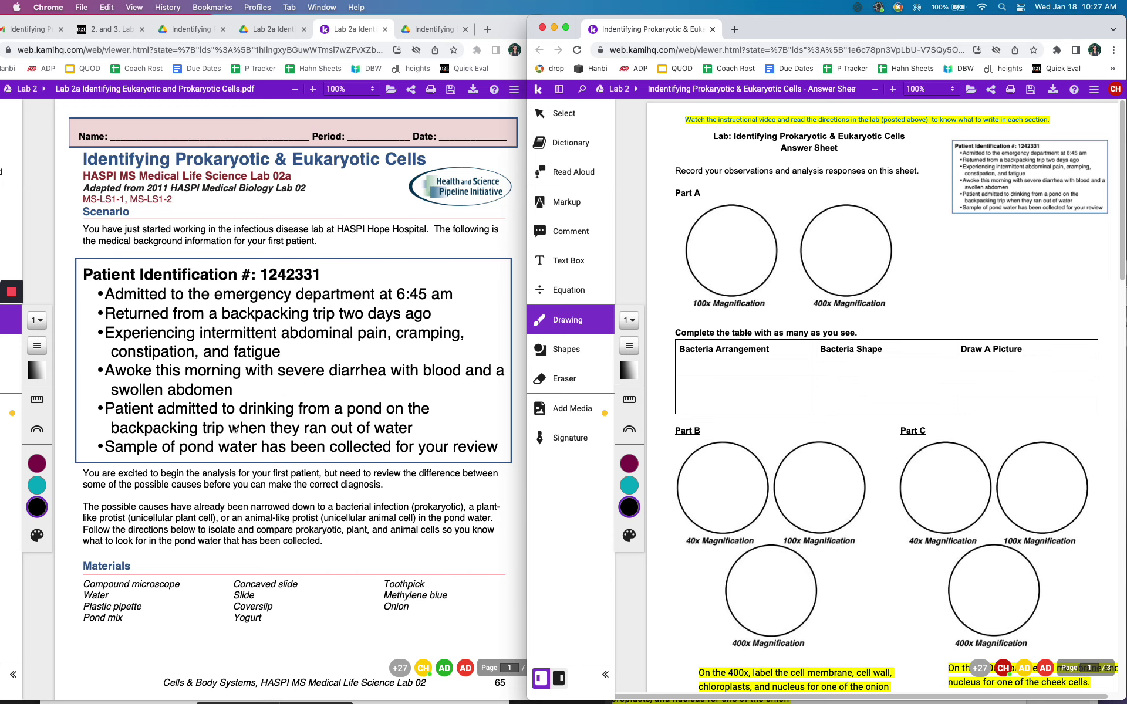
pyautogui.scroll(-1, 280, 423)
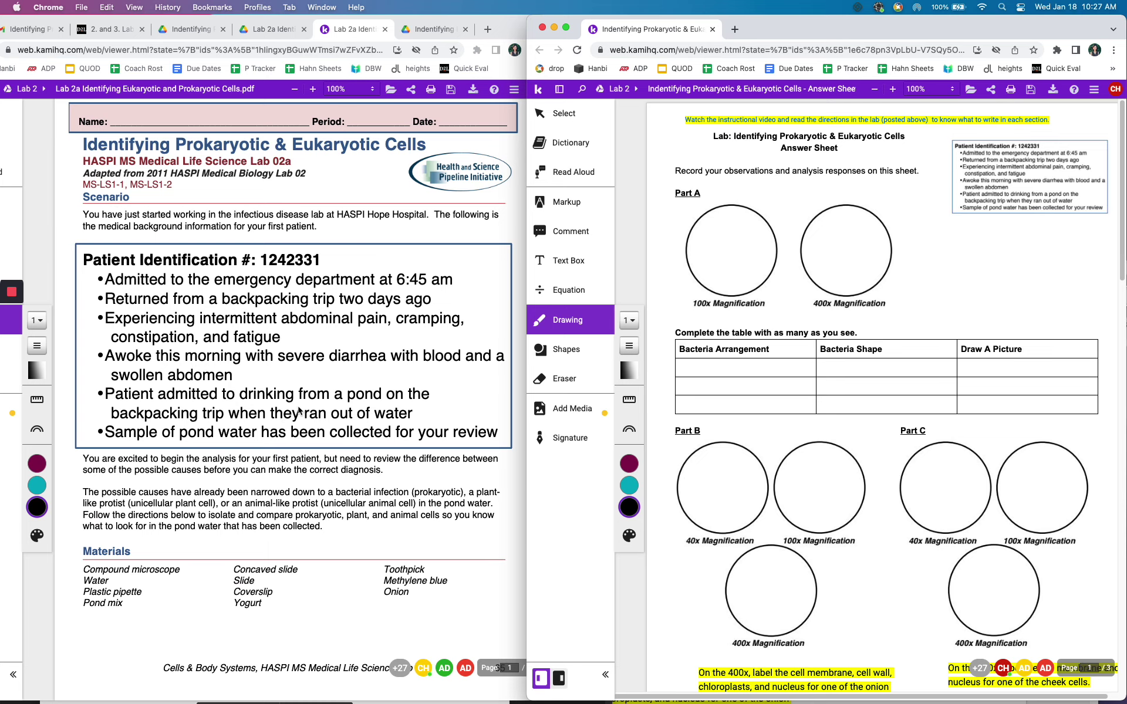
pyautogui.scroll(-1, 311, 417)
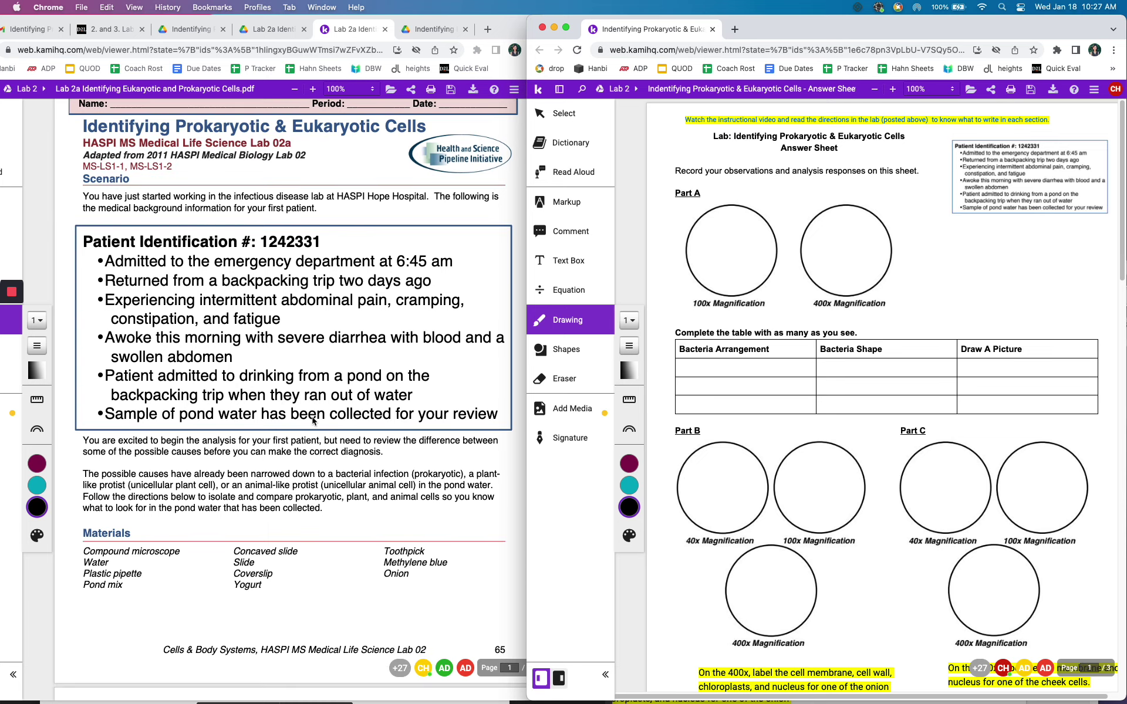
pyautogui.scroll(-5, 213, 431)
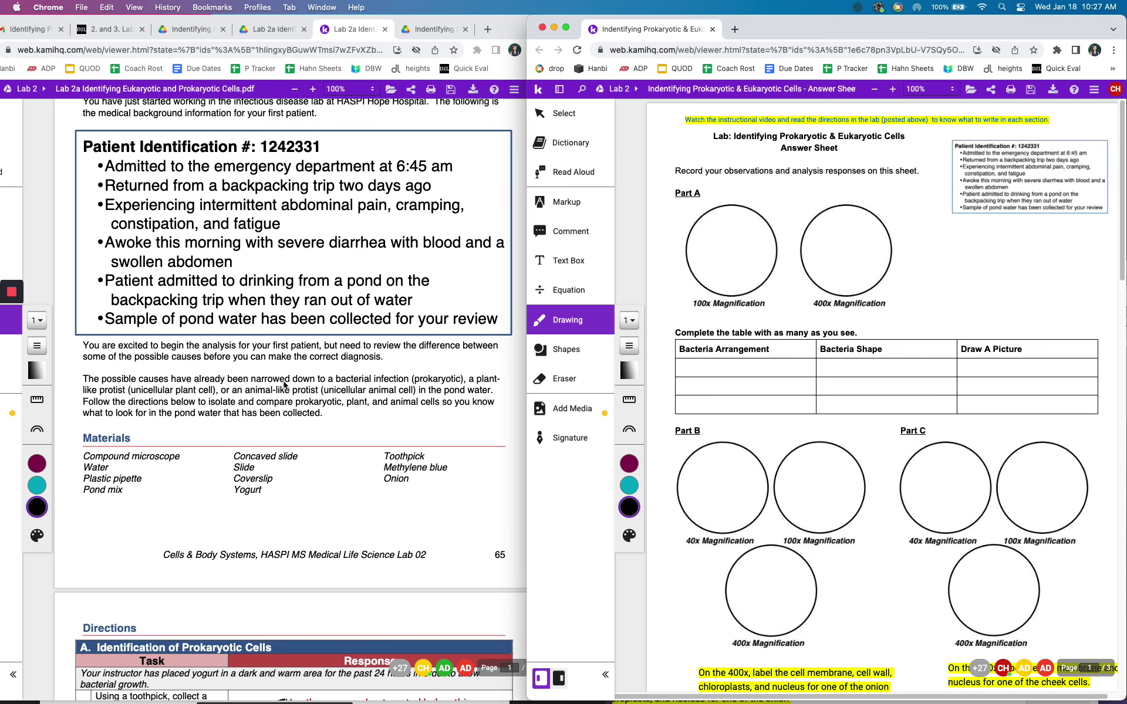
pyautogui.scroll(-1, 282, 385)
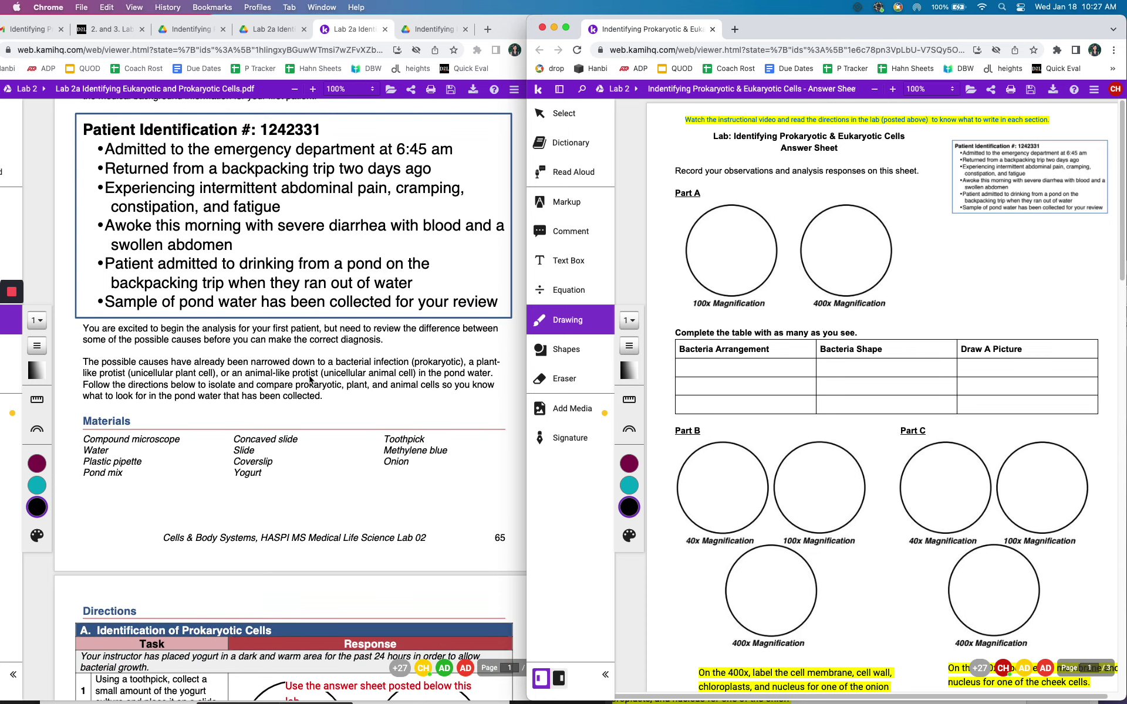
pyautogui.scroll(-20, 316, 369)
pyautogui.scroll(-4, 316, 362)
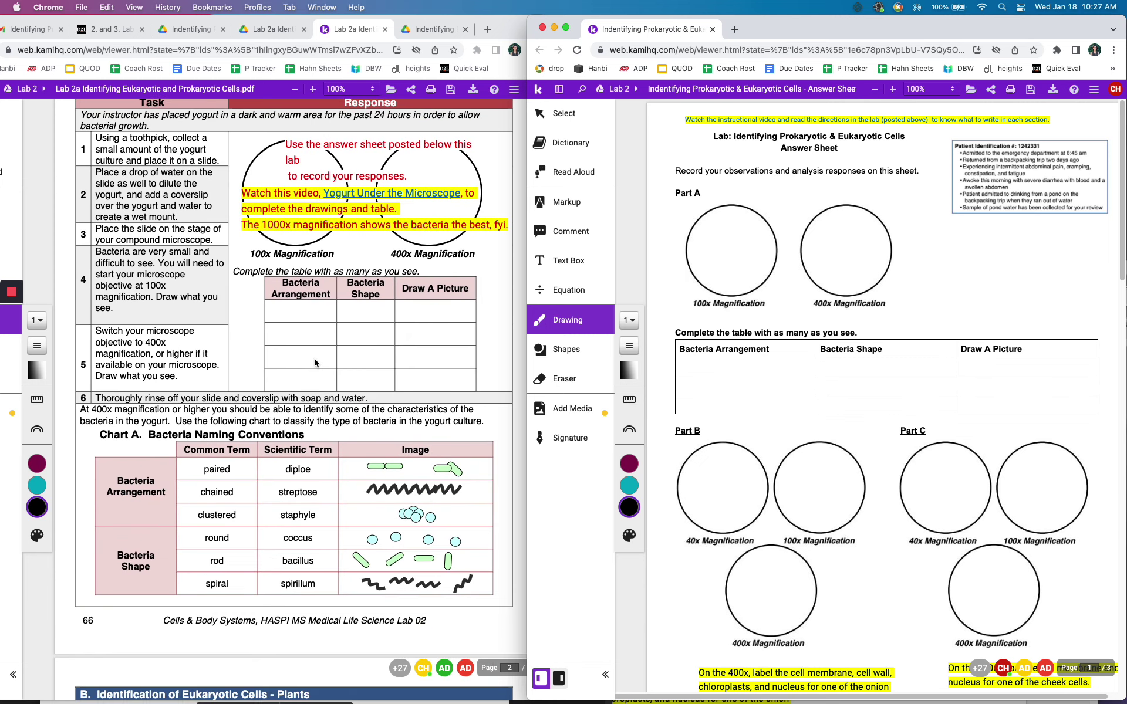
pyautogui.scroll(3, 315, 358)
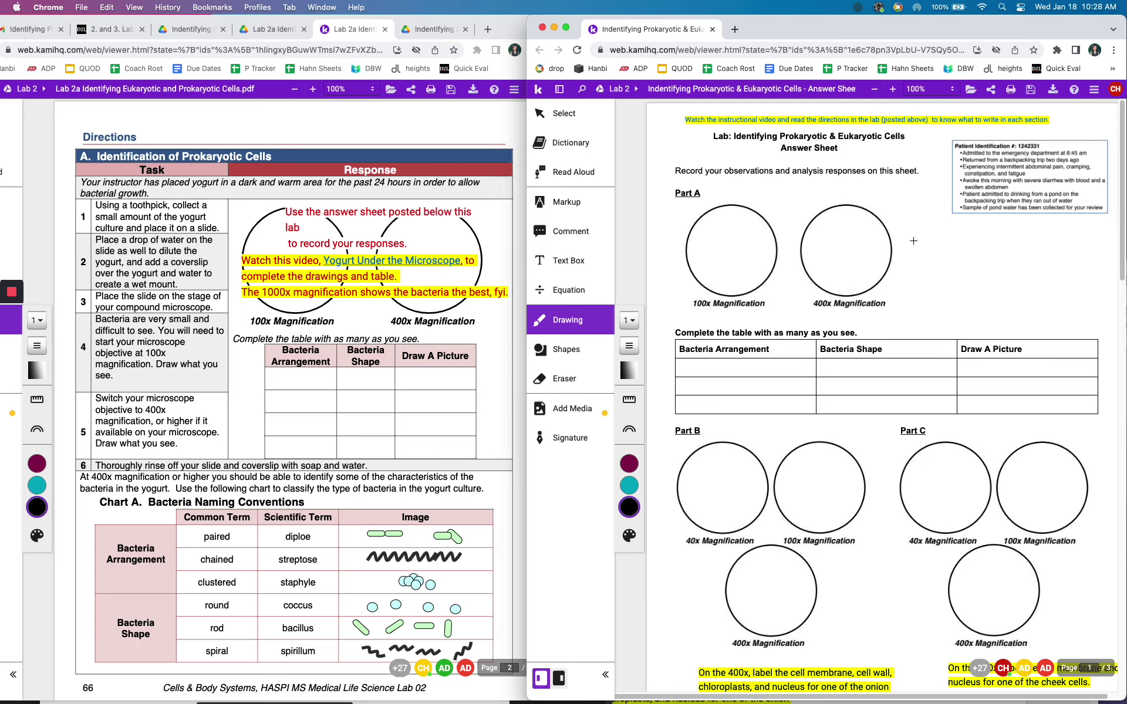
# Step: Open the Yogurt Under the Microscope video from the lab lesson and pause it
pyautogui.click(411, 265)
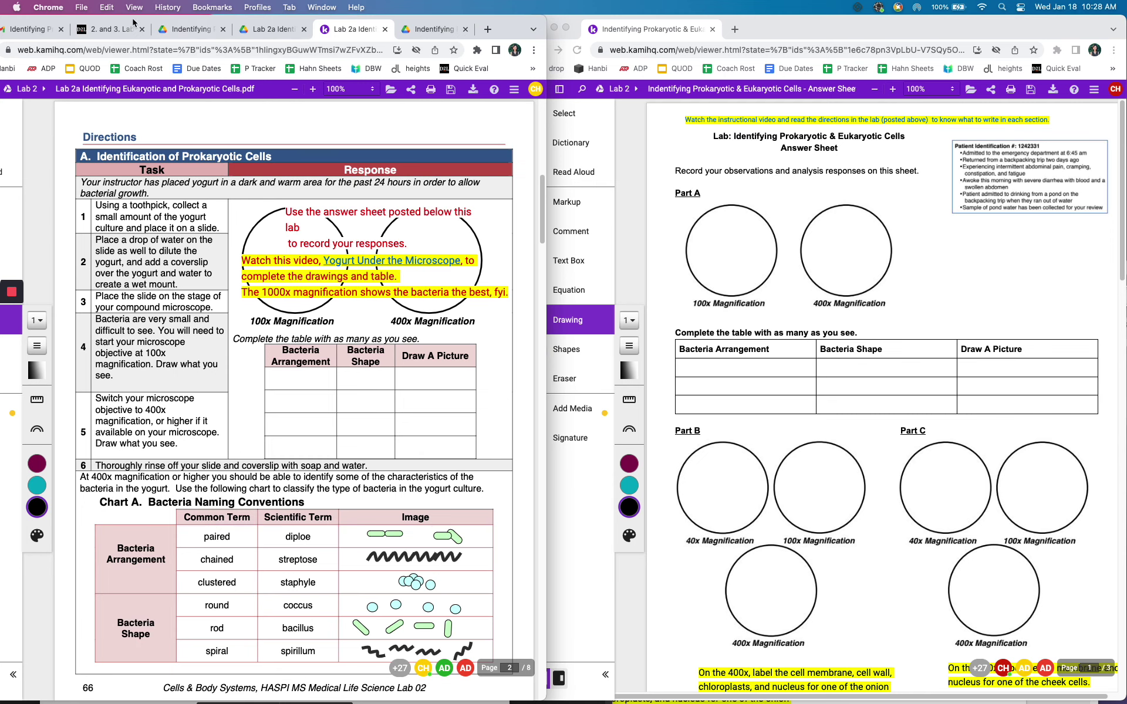
pyautogui.click(111, 30)
pyautogui.scroll(5, 363, 392)
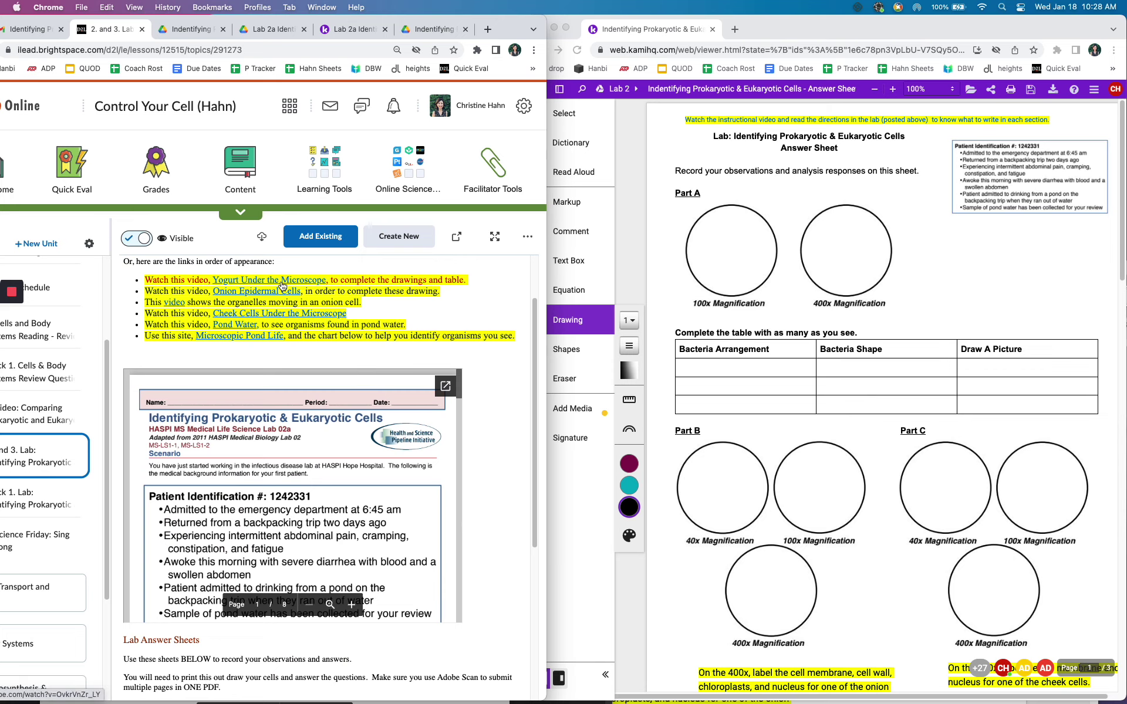
pyautogui.click(283, 280)
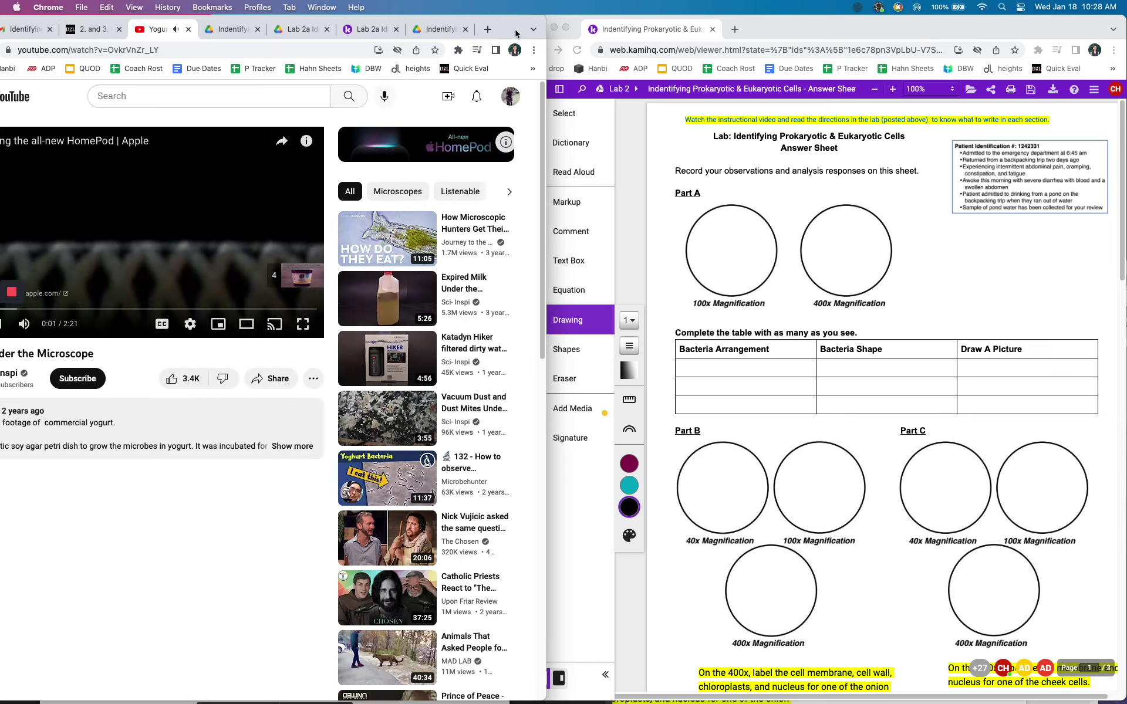
pyautogui.moveTo(519, 25); pyautogui.dragTo(601, 25)
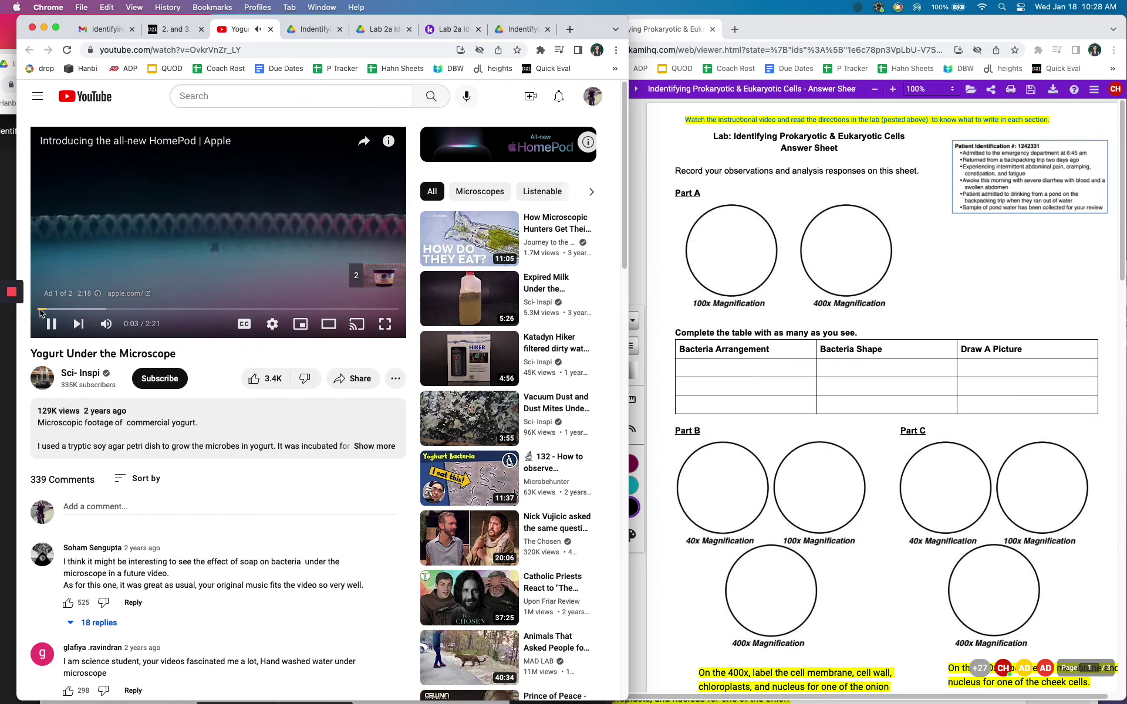
pyautogui.click(50, 323)
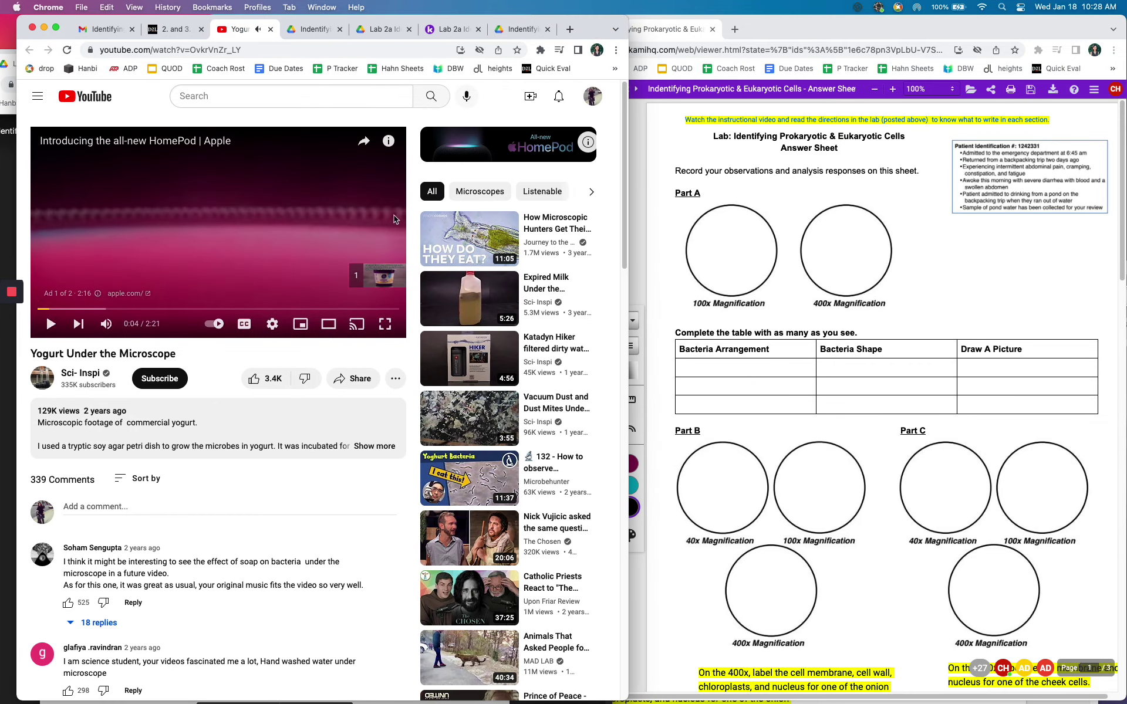
# Step: Return via the Brightspace and Drive tabs to the Lab 2a directions in Kami
pyautogui.click(187, 30)
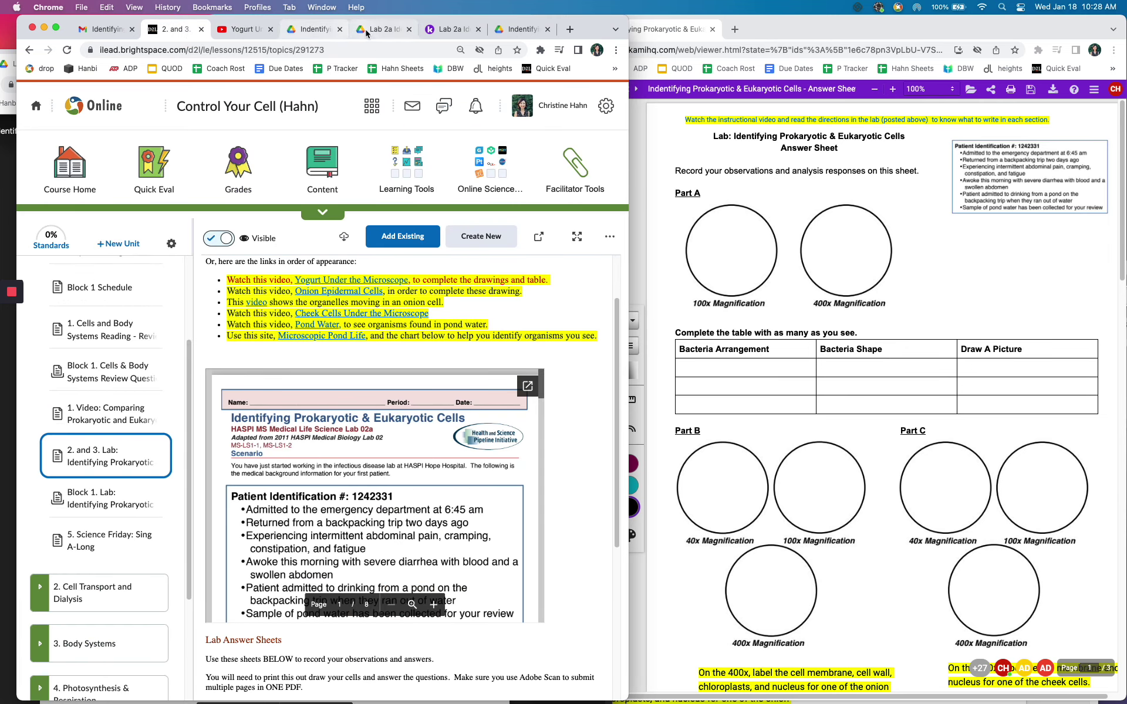
pyautogui.click(521, 30)
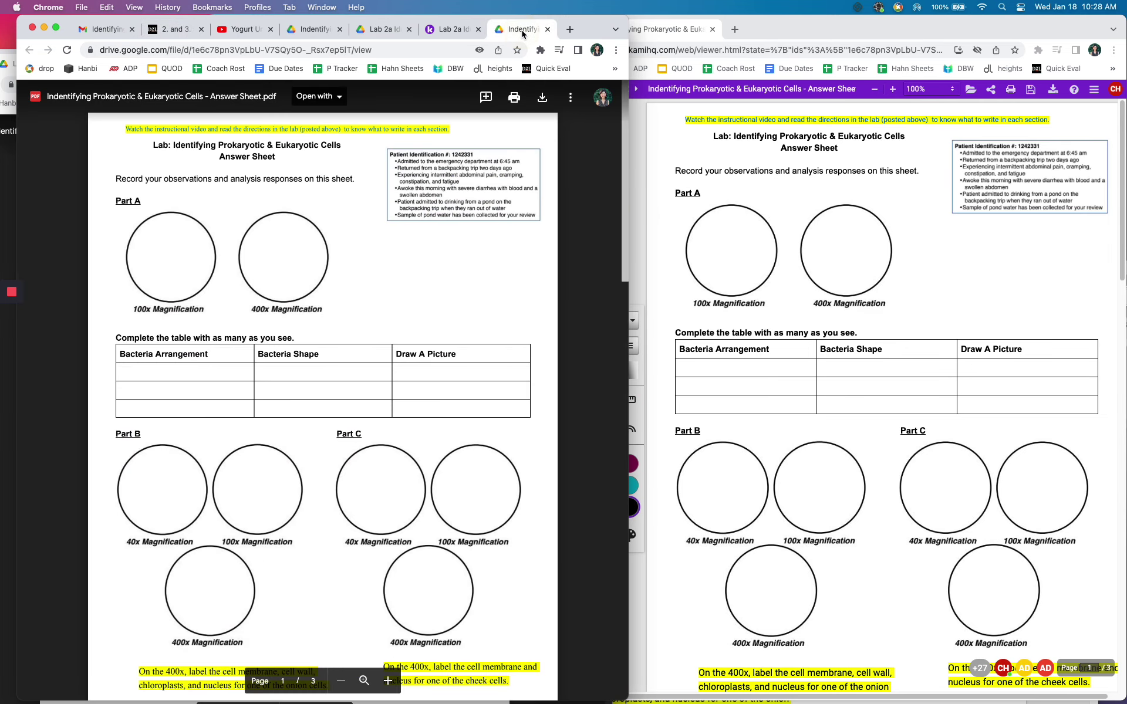
pyautogui.click(484, 31)
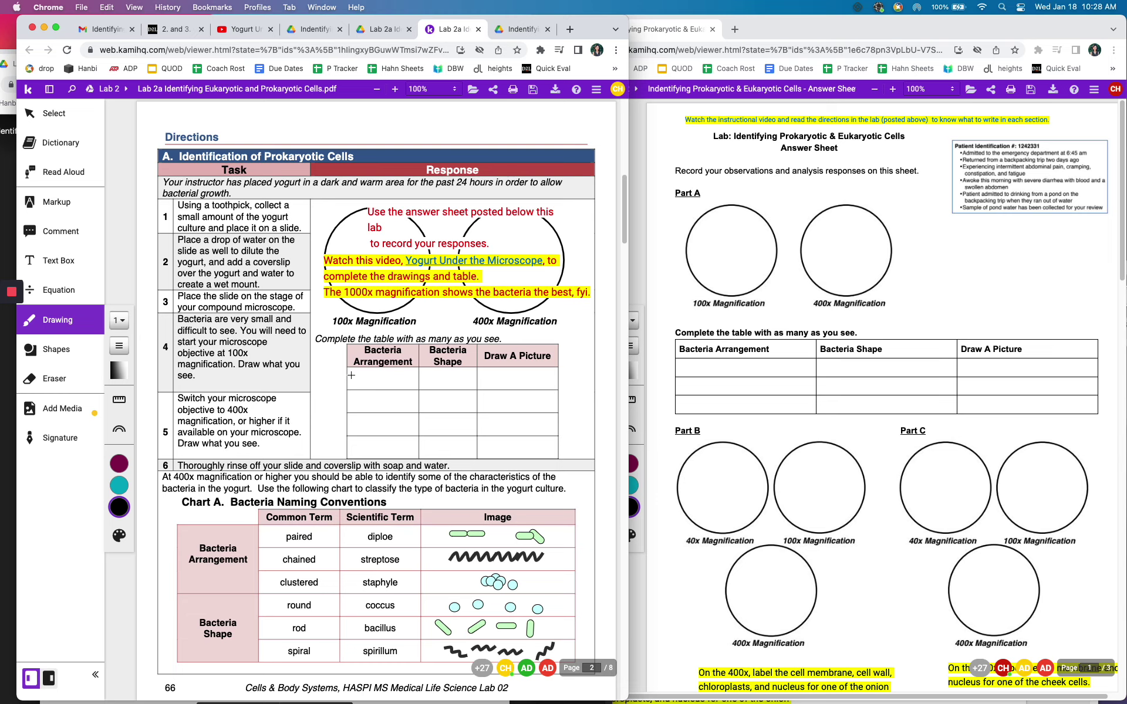
pyautogui.scroll(-2, 351, 375)
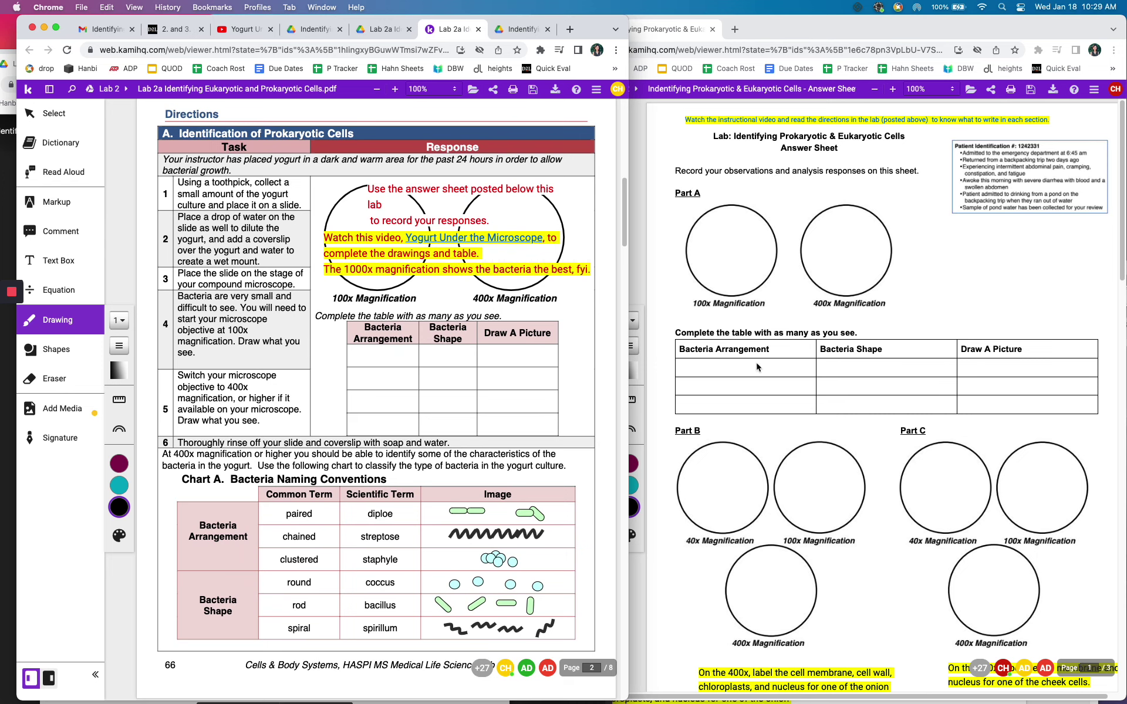
pyautogui.scroll(-5, 257, 285)
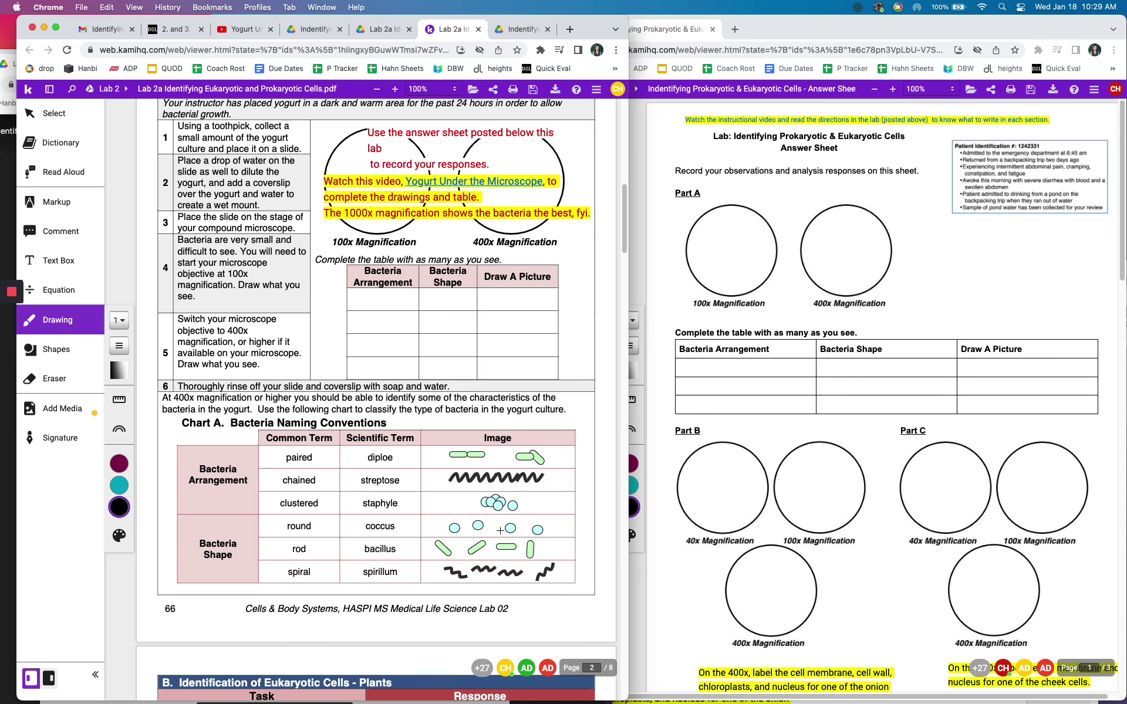
pyautogui.scroll(-3, 490, 521)
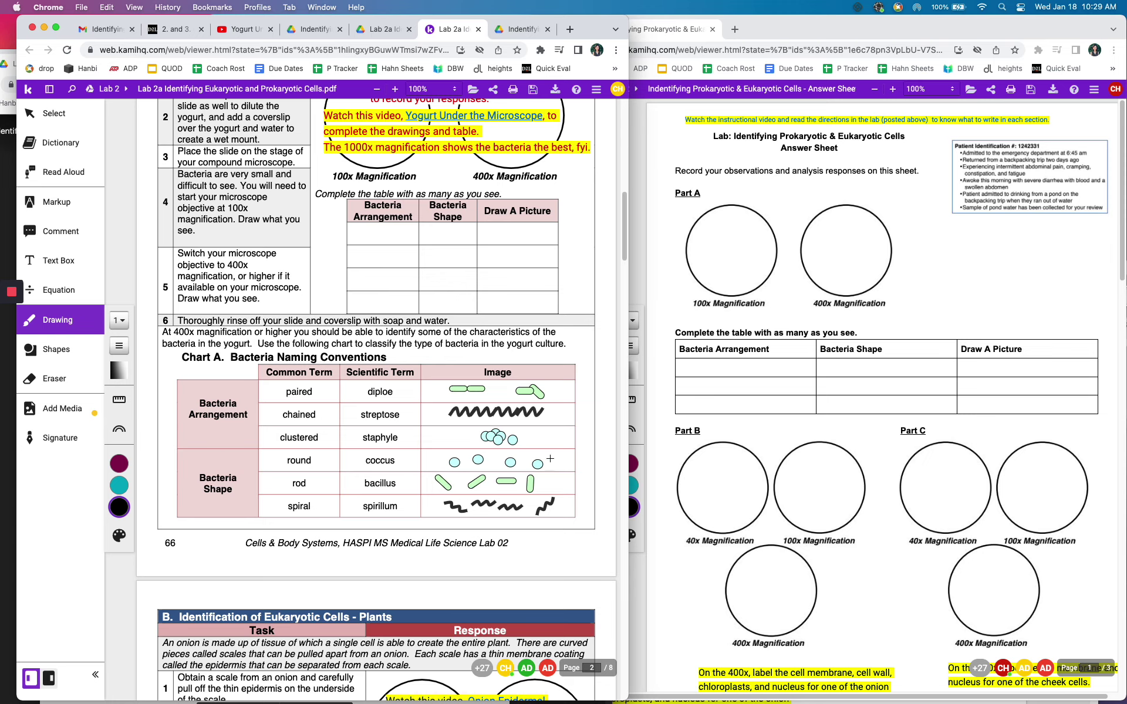
# Step: Sketch a small circle in the first Draw A Picture cell with the drawing tool
pyautogui.click(732, 381)
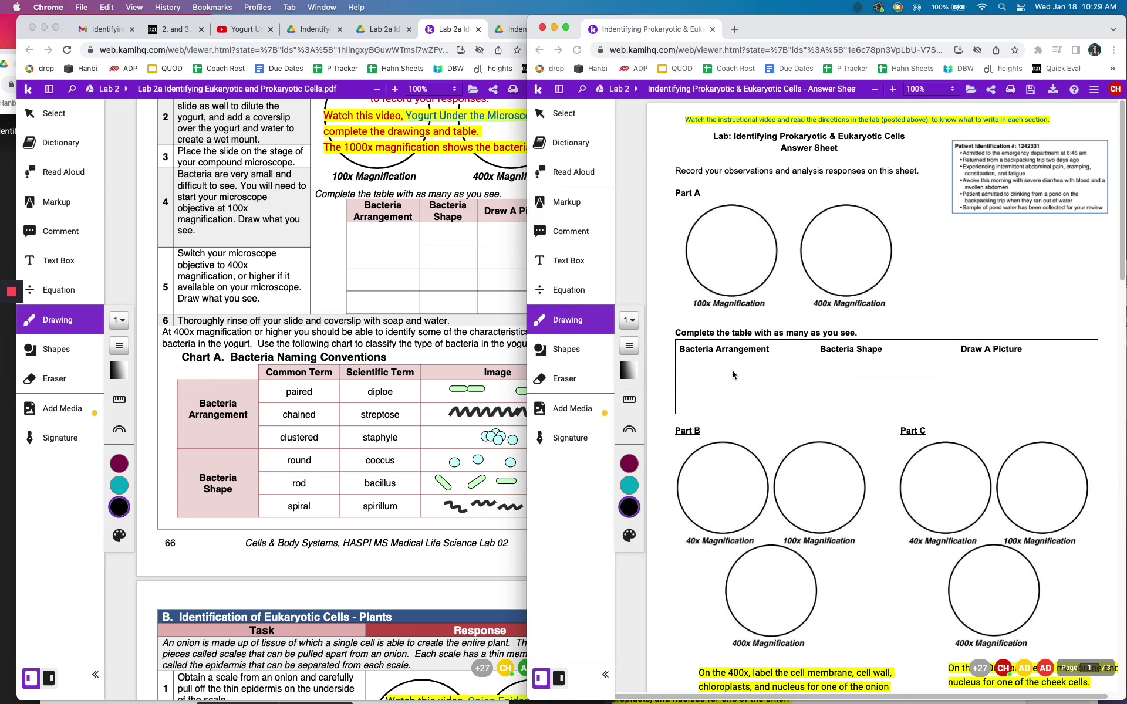
pyautogui.click(597, 326)
pyautogui.click(597, 326)
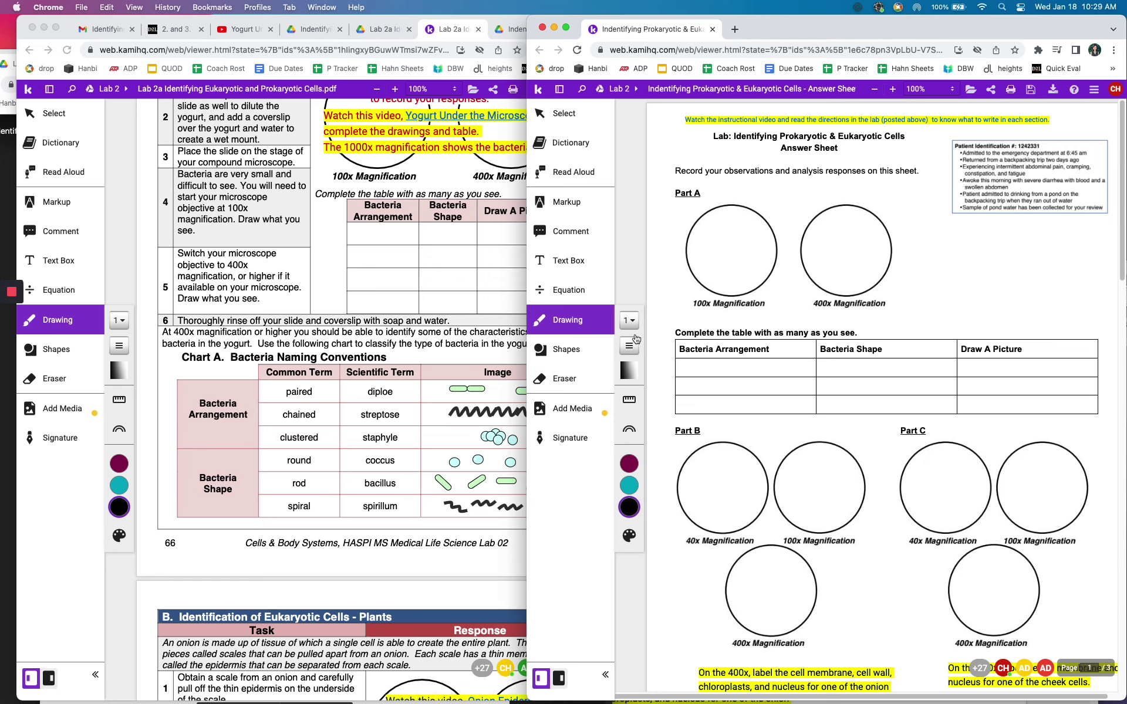
pyautogui.click(982, 365)
pyautogui.moveTo(981, 365); pyautogui.dragTo(980, 364)
# Step: Add an empty text box in the Bacteria Arrangement cell
pyautogui.click(552, 258)
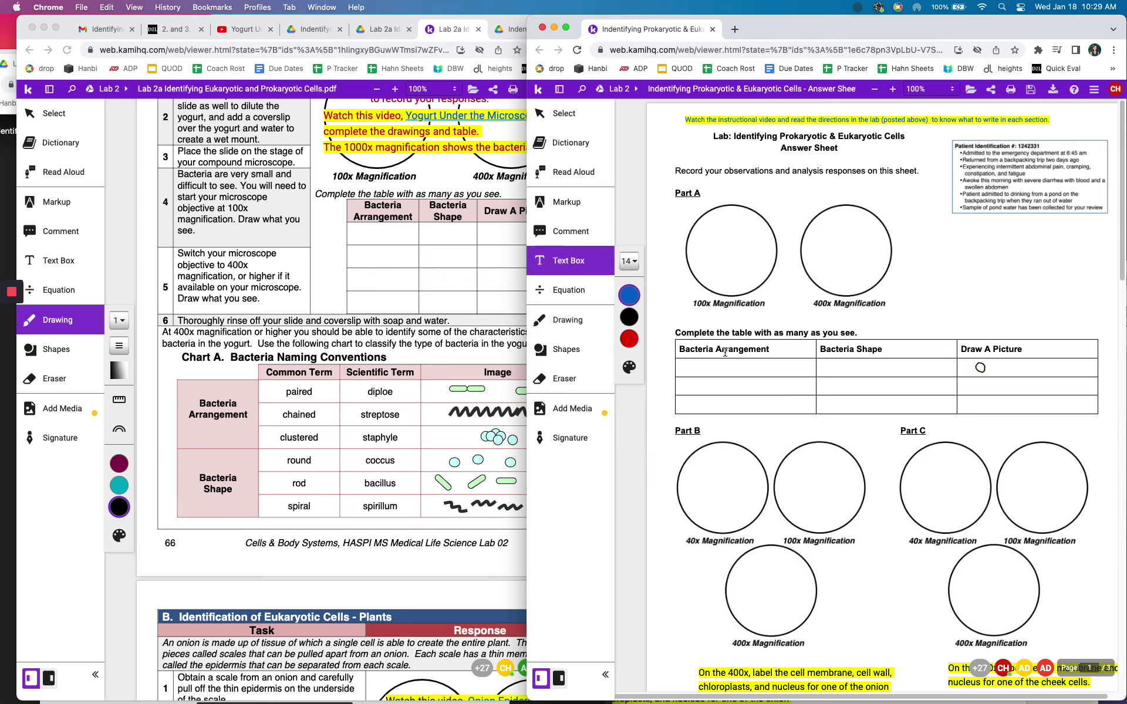
pyautogui.click(690, 365)
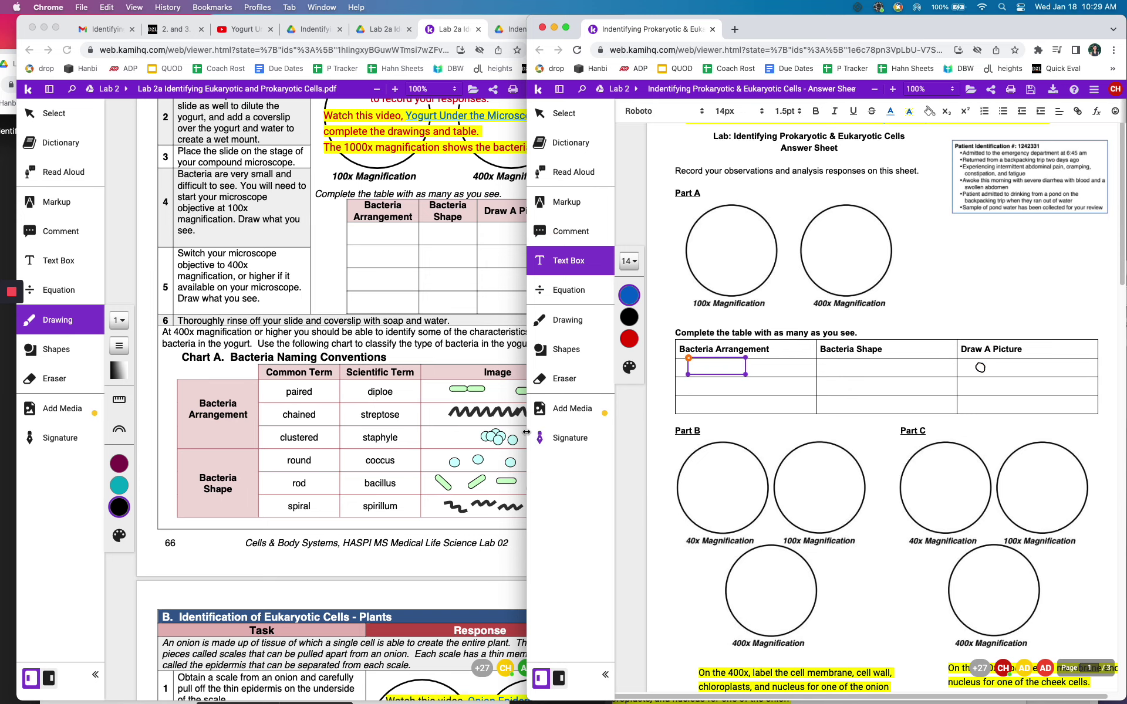
pyautogui.click(427, 446)
pyautogui.scroll(-3, 429, 443)
pyautogui.scroll(-10, 430, 442)
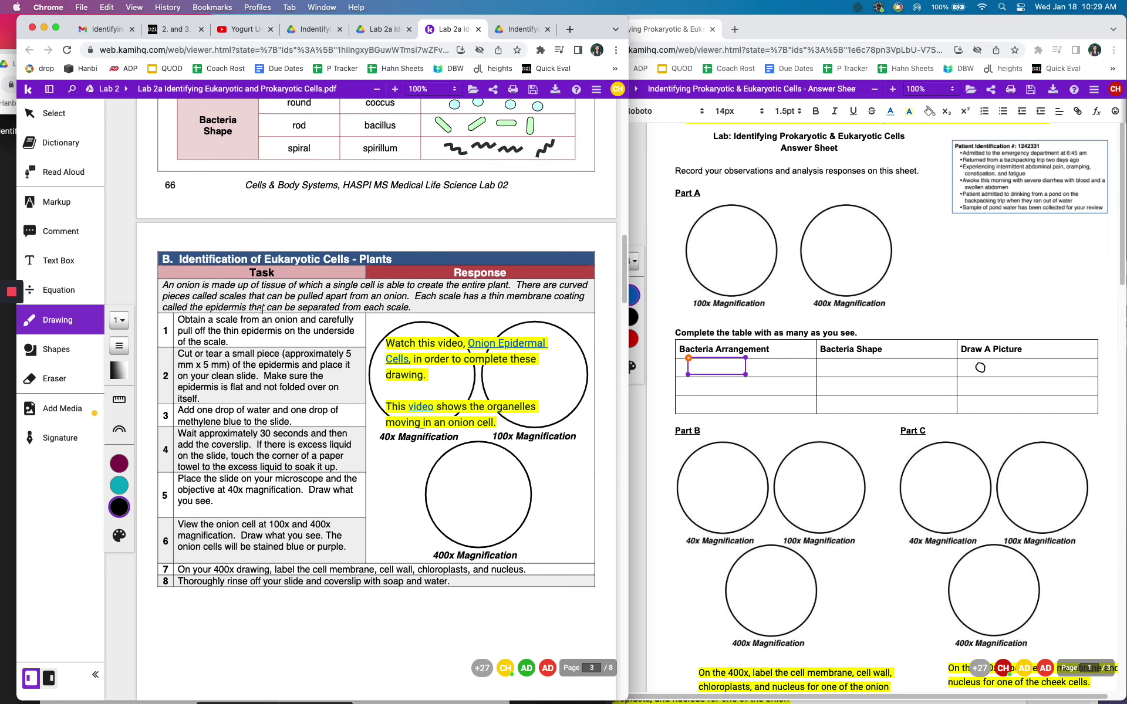
pyautogui.scroll(-1, 259, 333)
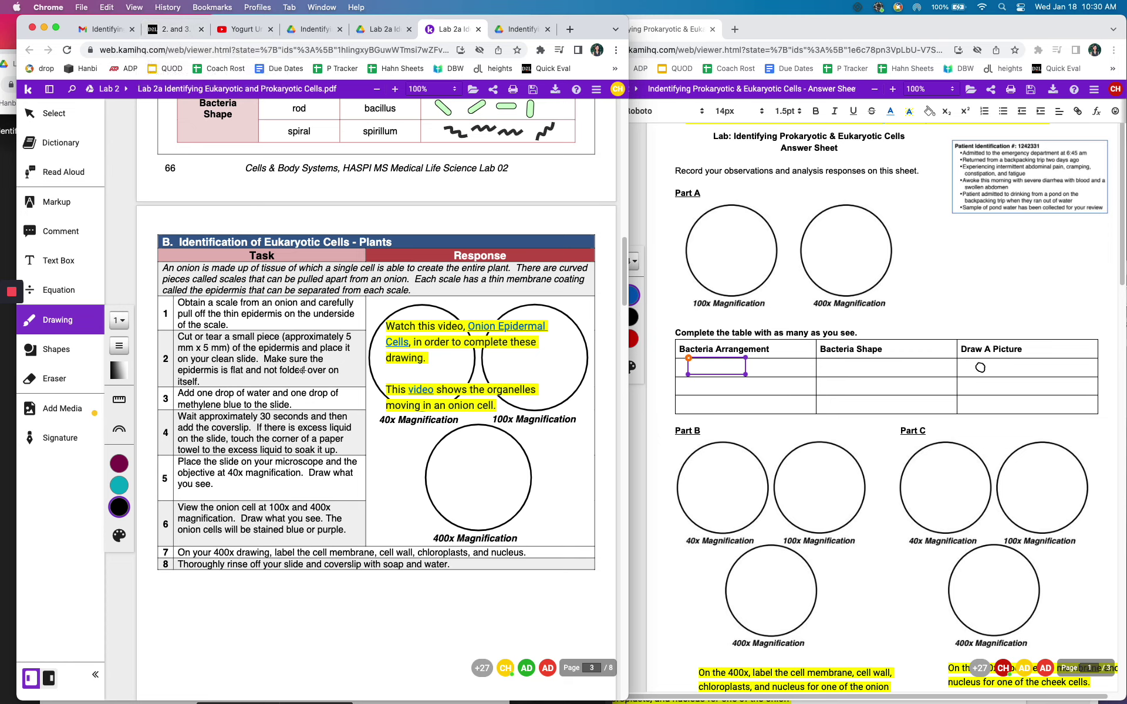
pyautogui.scroll(-2, 309, 374)
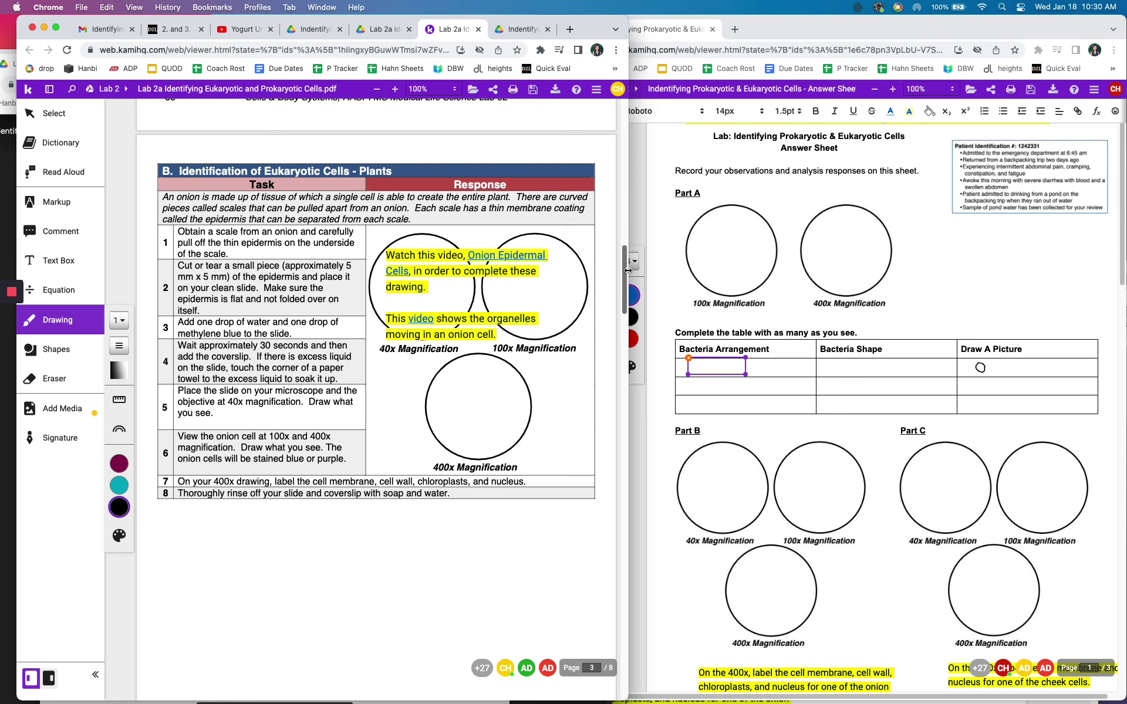
pyautogui.scroll(-3, 761, 330)
pyautogui.scroll(-1, 762, 329)
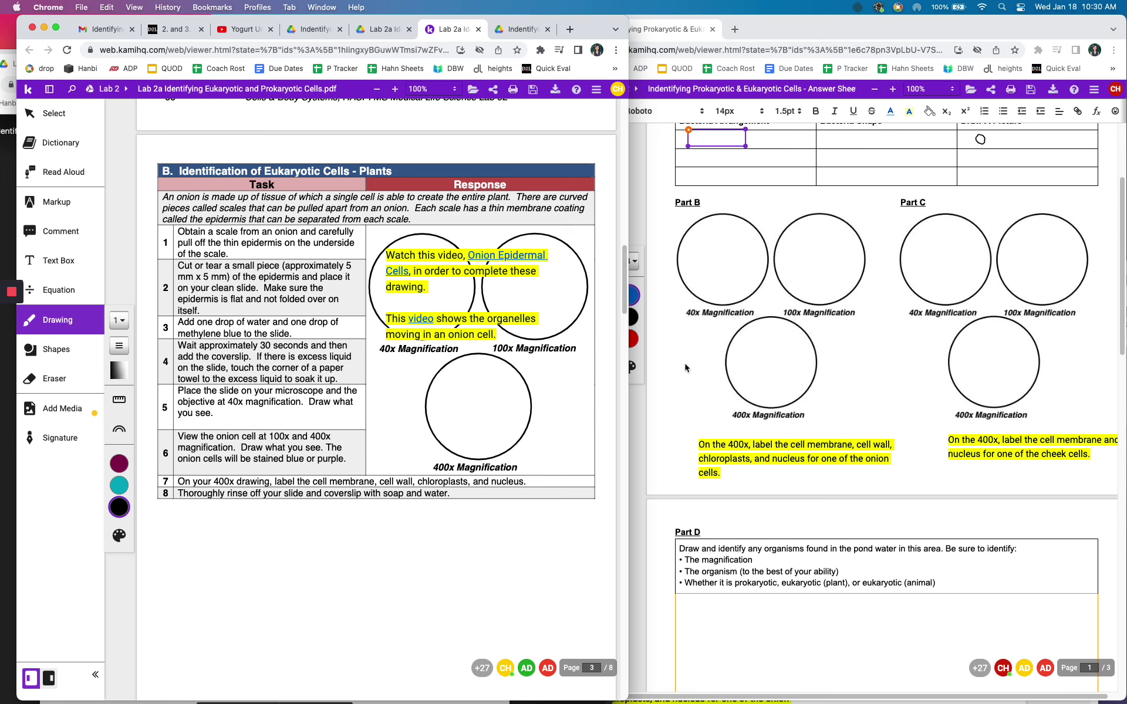
pyautogui.scroll(-7, 482, 435)
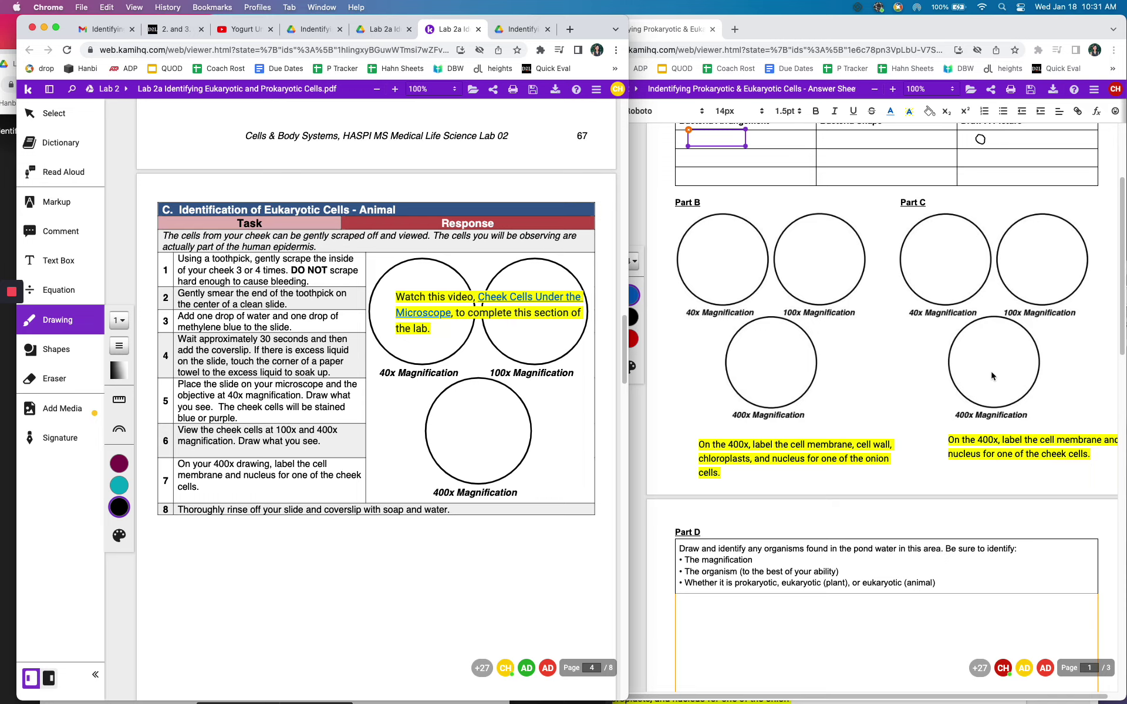
pyautogui.scroll(-2, 991, 368)
pyautogui.scroll(-1, 991, 368)
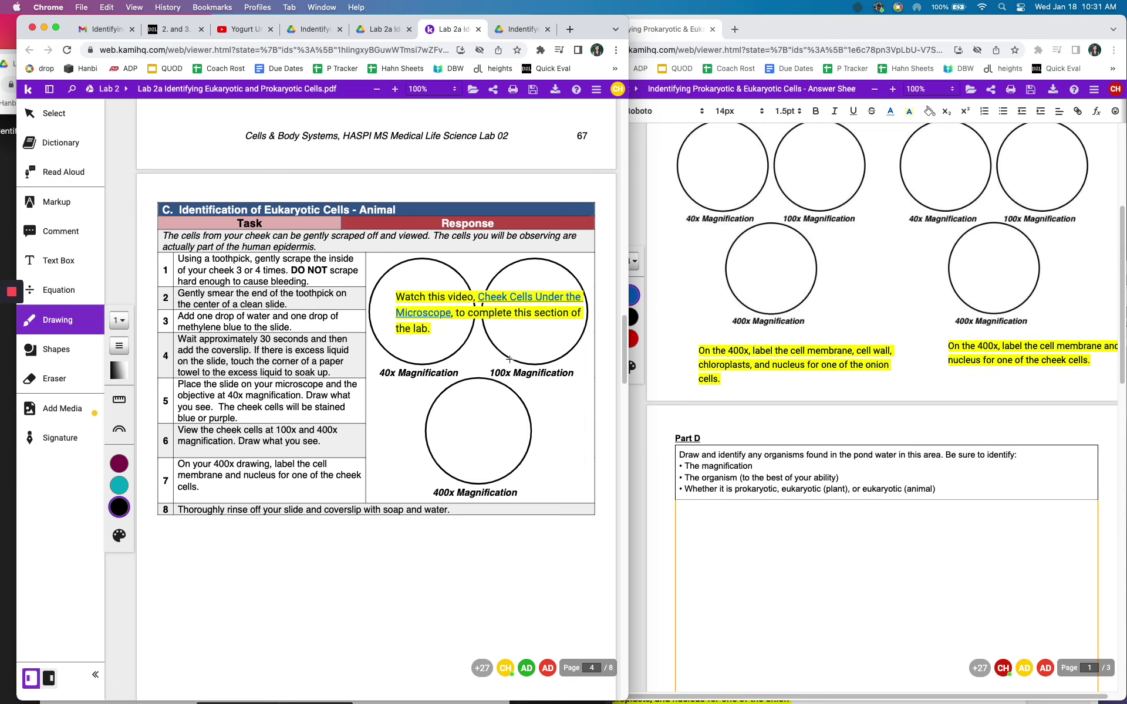
pyautogui.scroll(-5, 503, 369)
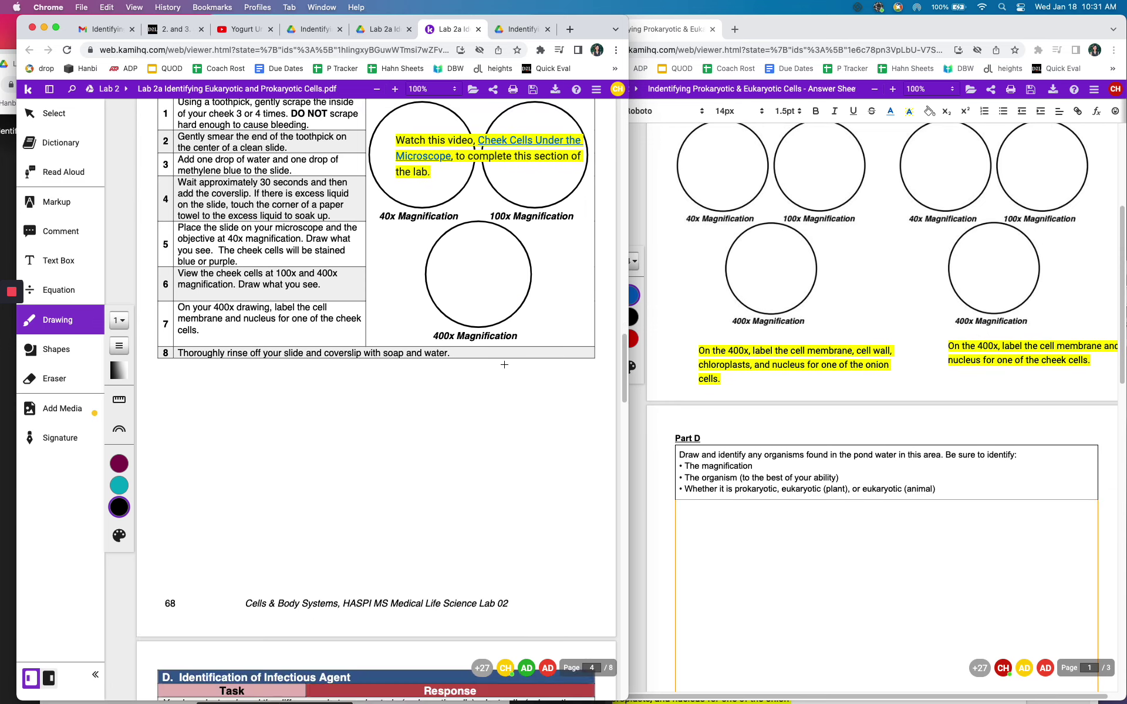
pyautogui.scroll(-5, 504, 364)
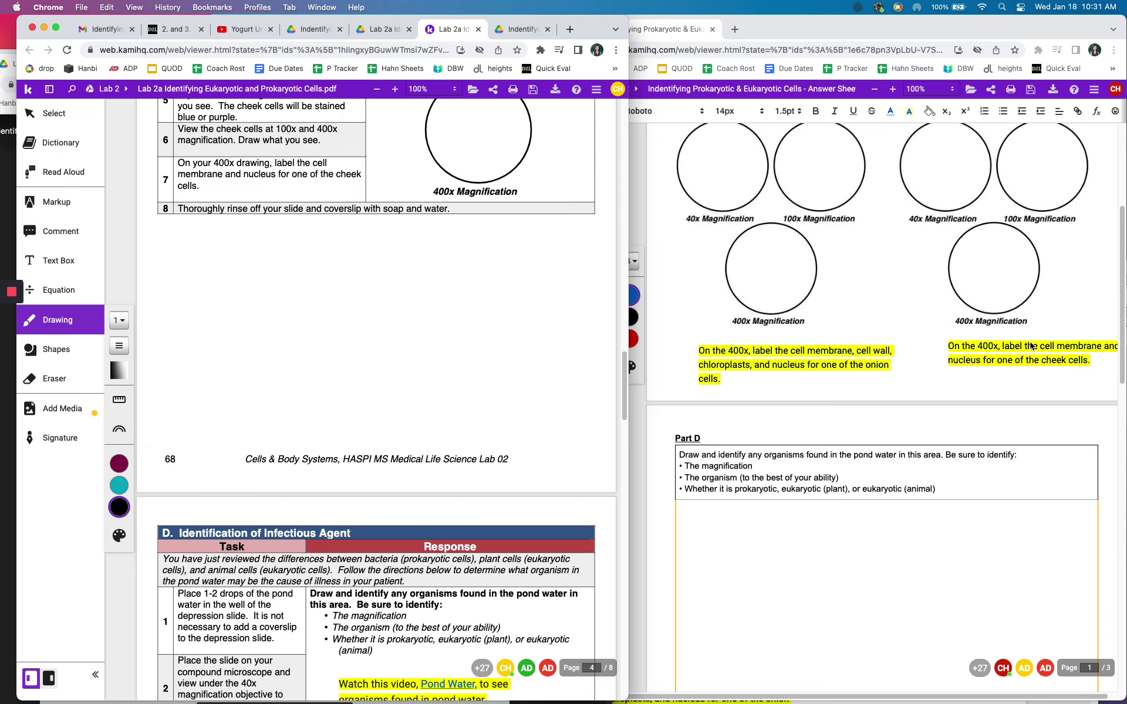
pyautogui.scroll(1, 1035, 347)
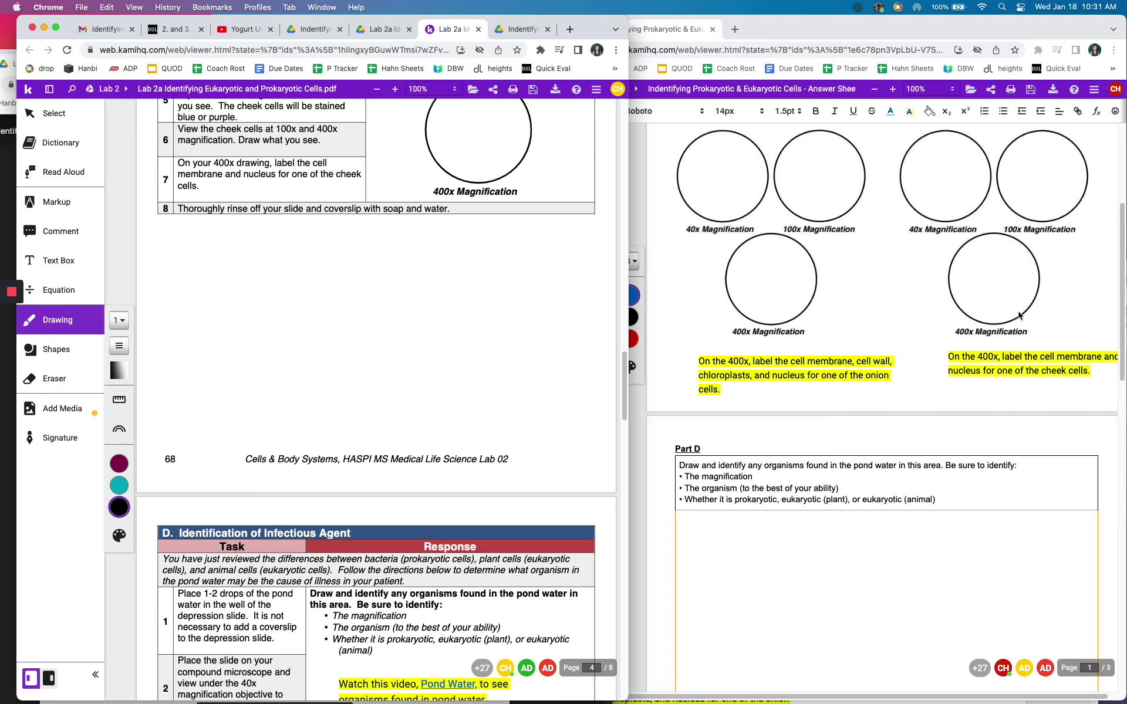
pyautogui.scroll(-3, 1030, 337)
pyautogui.scroll(-5, 424, 379)
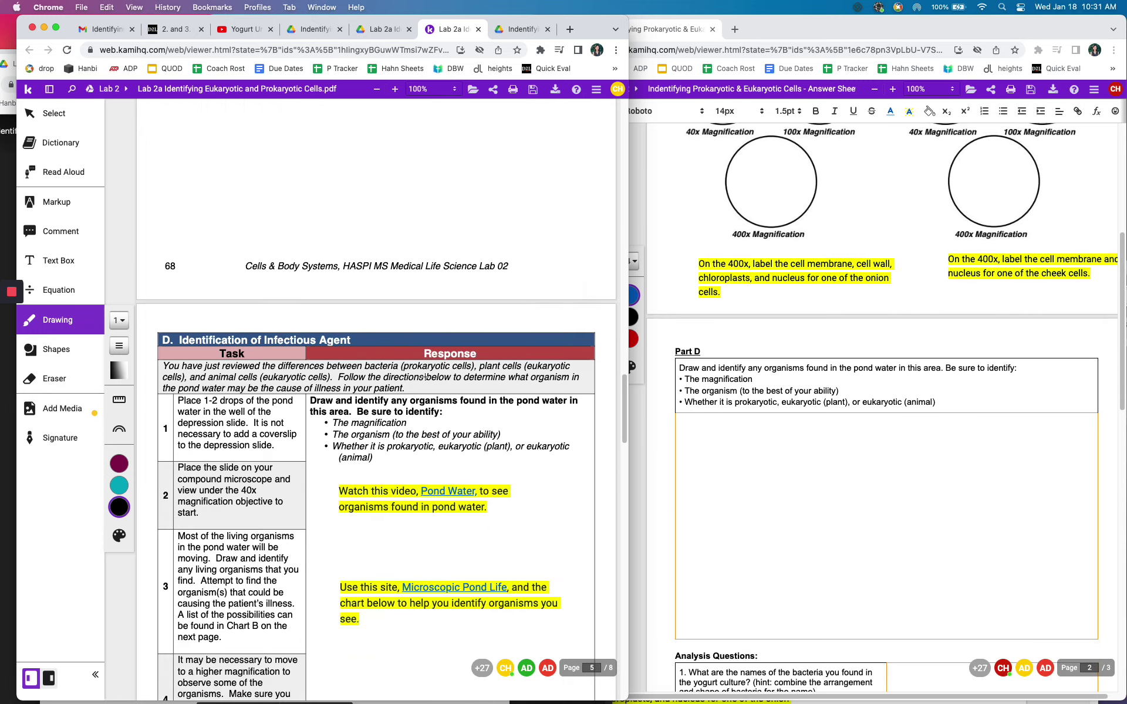
pyautogui.scroll(-5, 426, 373)
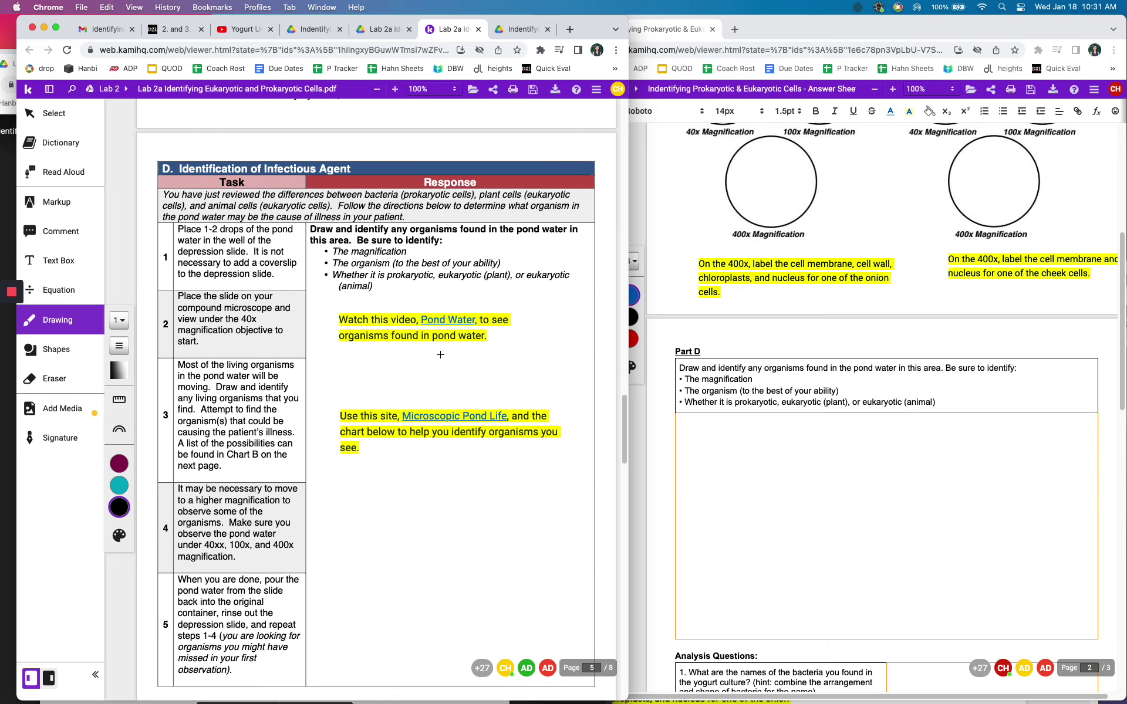
pyautogui.scroll(-1, 441, 353)
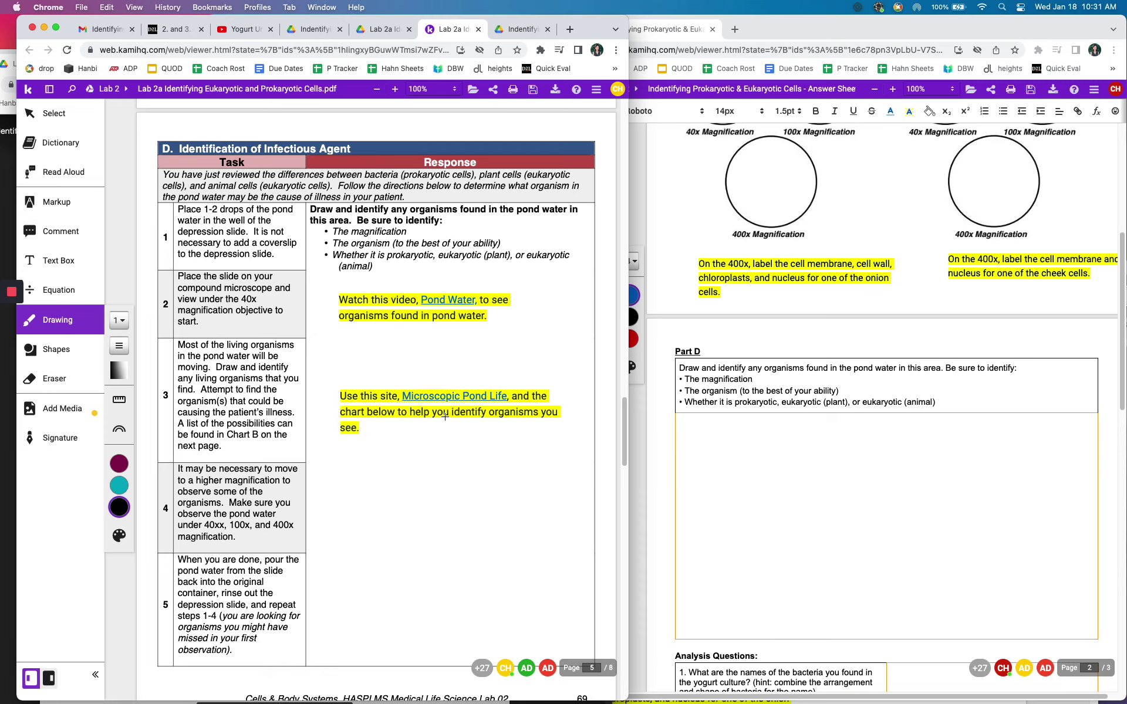
pyautogui.scroll(-2, 469, 314)
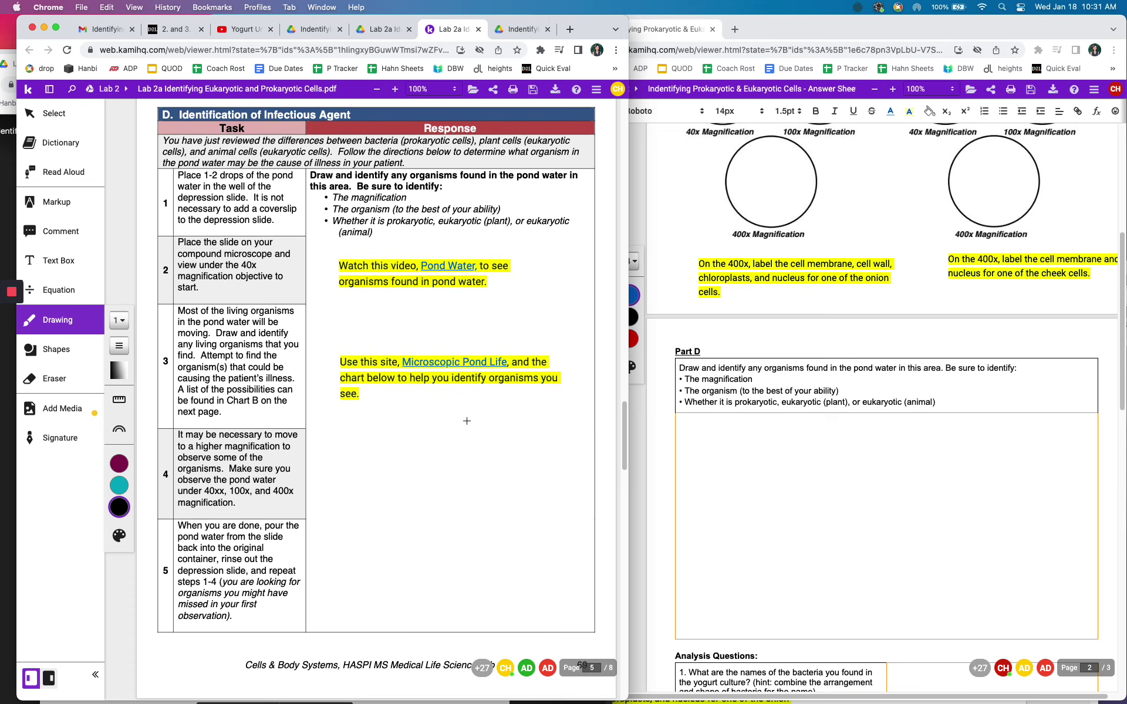
pyautogui.scroll(-1, 463, 423)
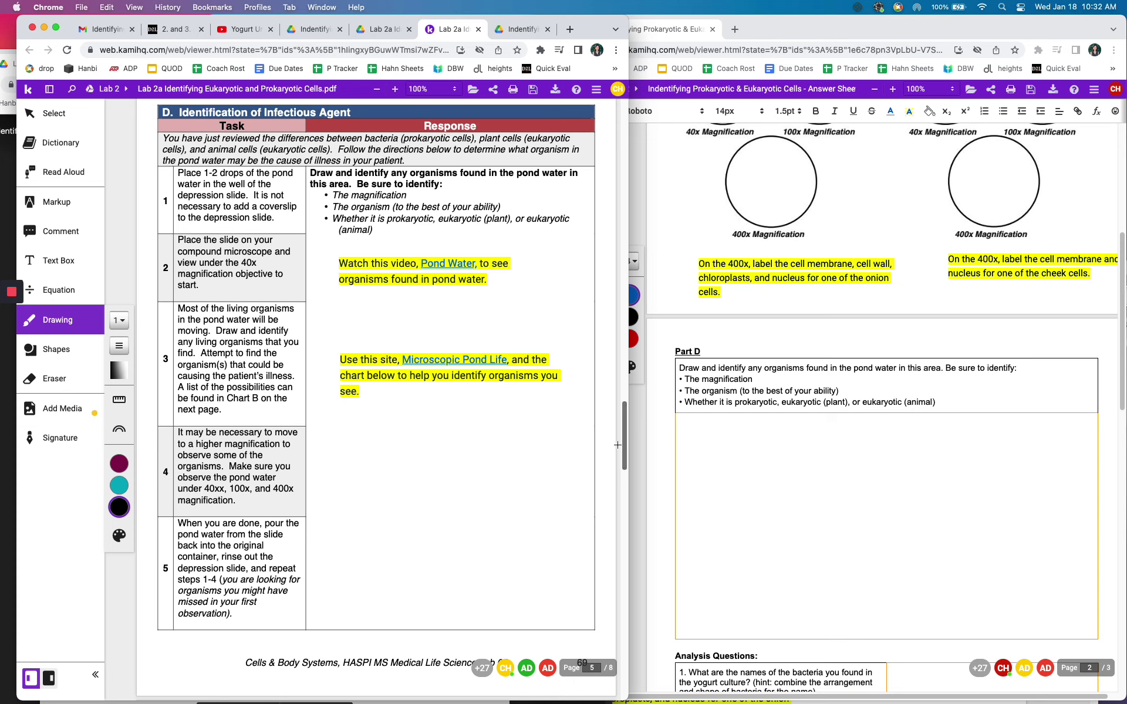
pyautogui.scroll(-5, 518, 423)
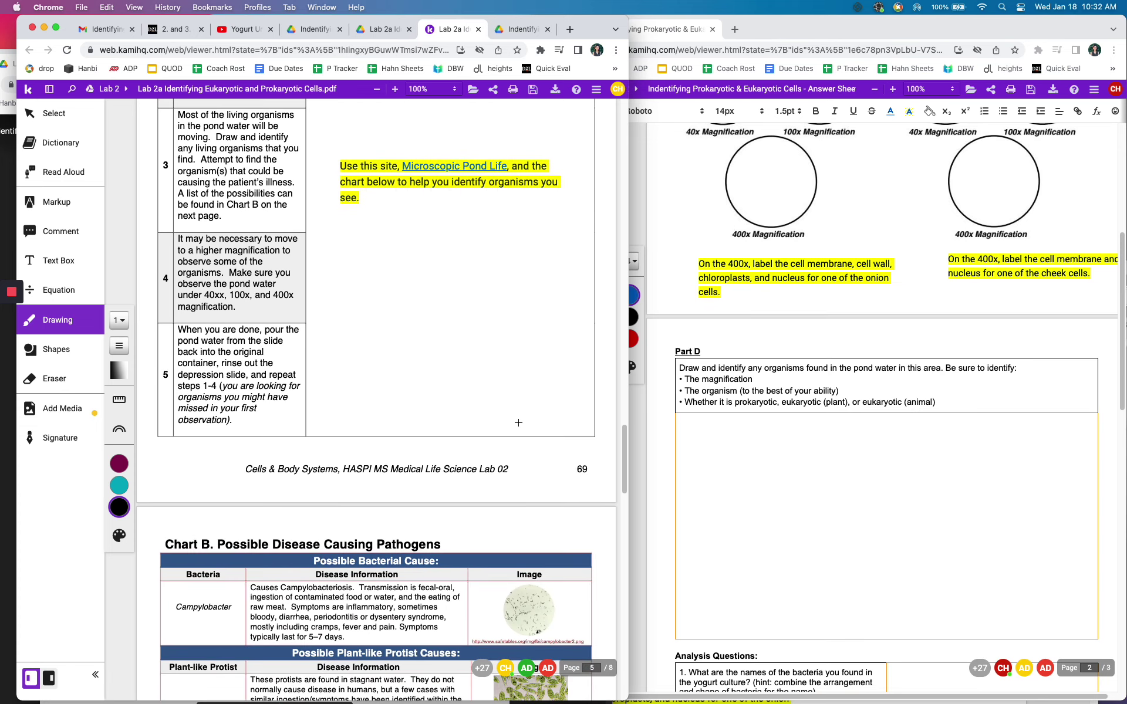
pyautogui.scroll(1, 518, 423)
pyautogui.scroll(-1, 878, 482)
pyautogui.scroll(-2, 878, 487)
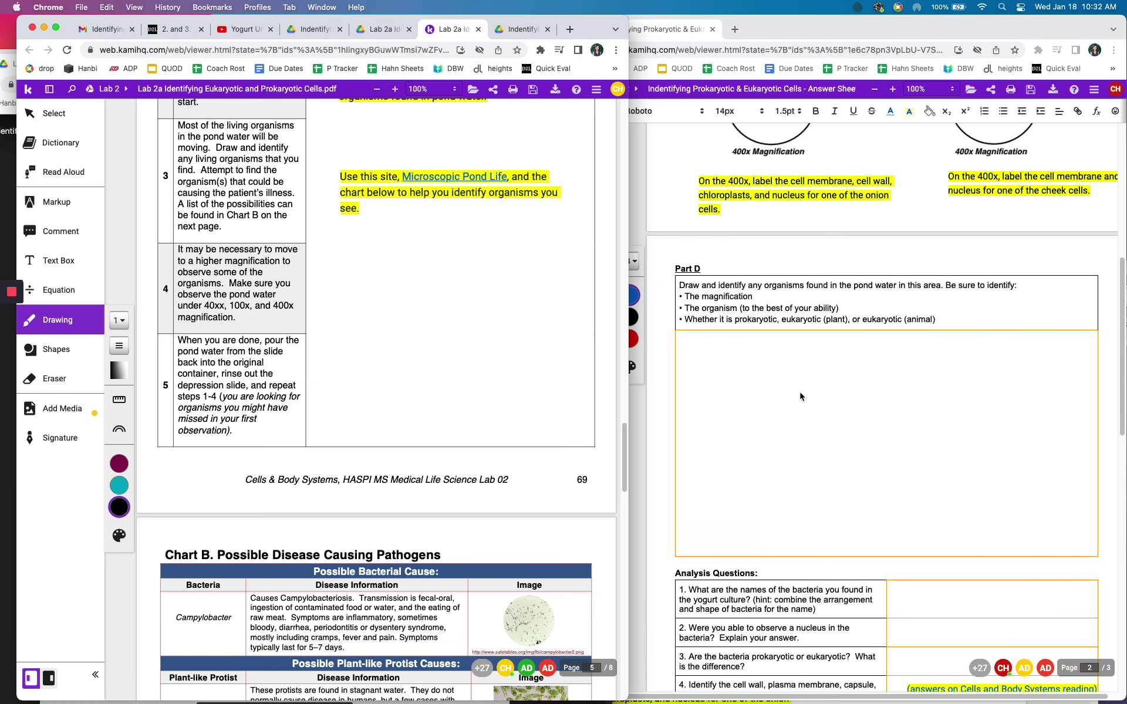
pyautogui.scroll(-1, 800, 392)
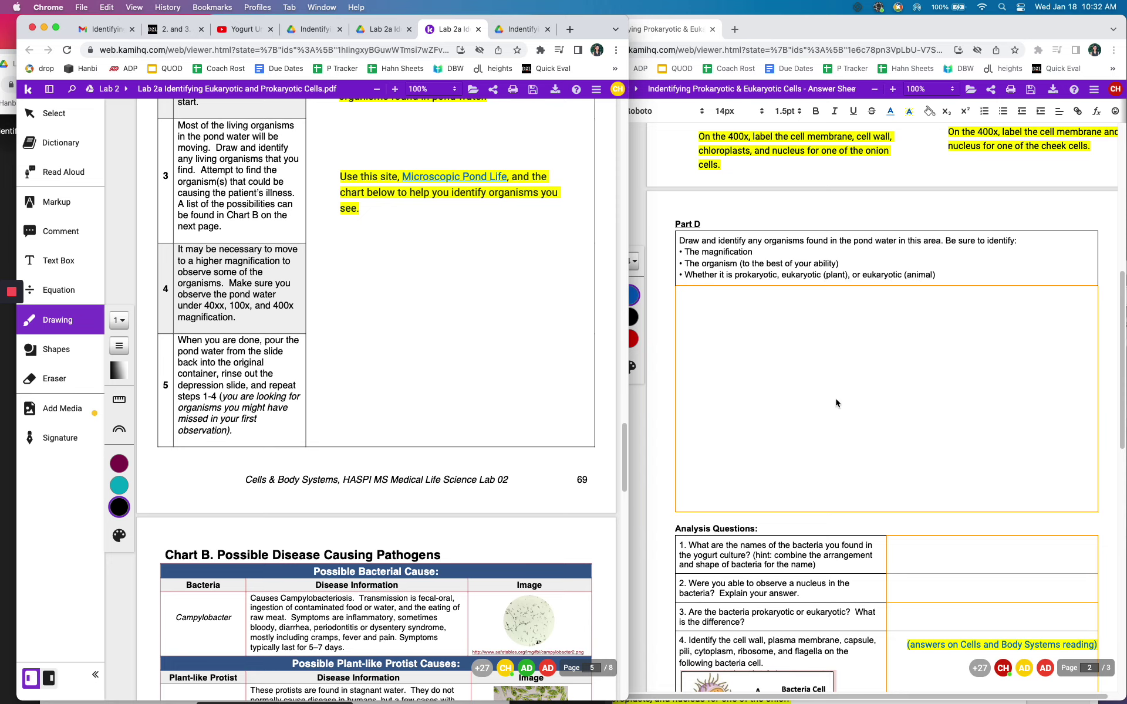
pyautogui.scroll(-3, 836, 403)
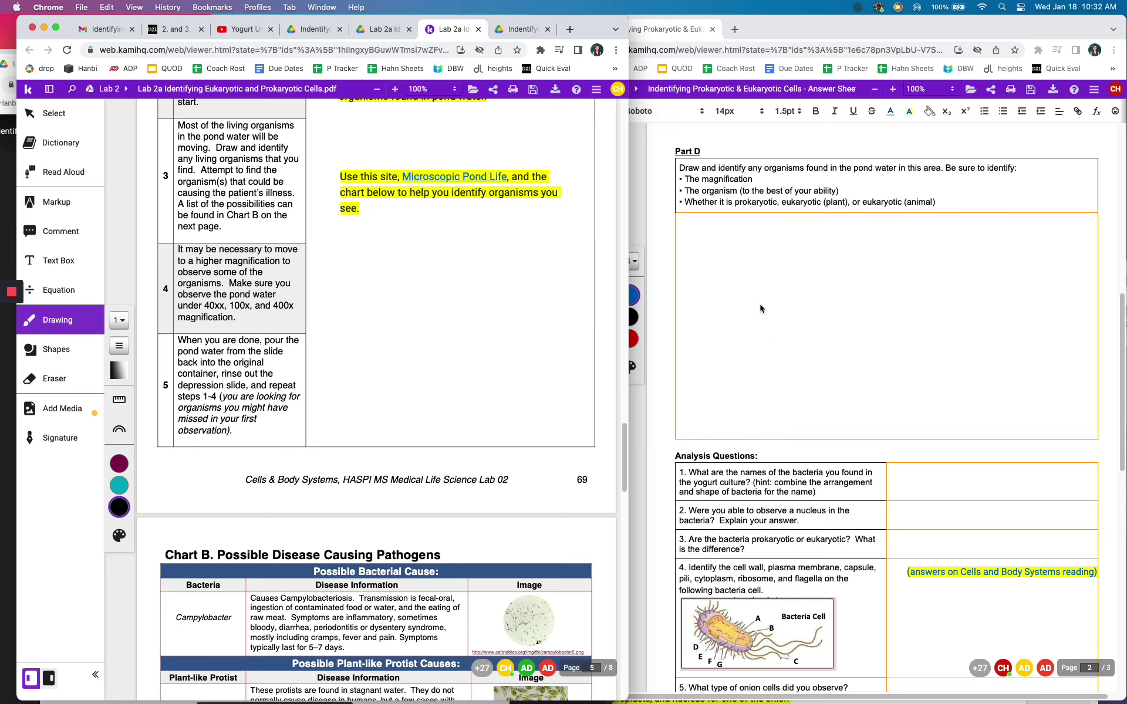
# Step: Scroll the answer sheet through analysis questions 1–10 to the top of the plant/animal cell diagrams
pyautogui.scroll(-5, 763, 389)
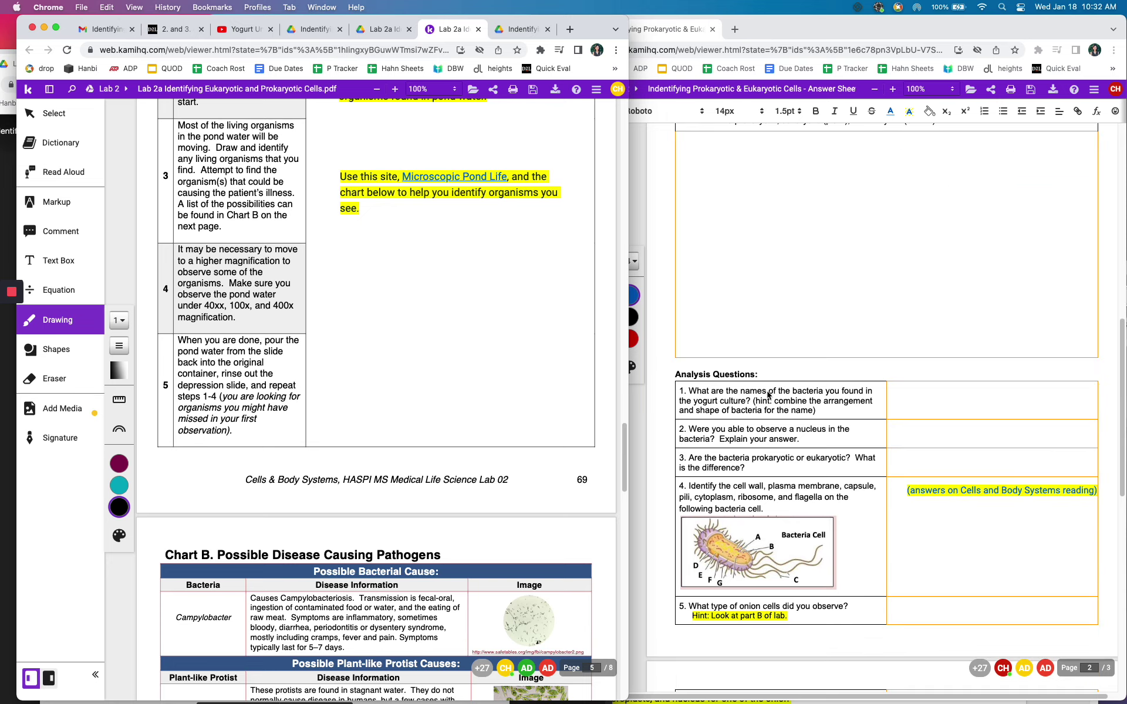
pyautogui.scroll(-4, 497, 369)
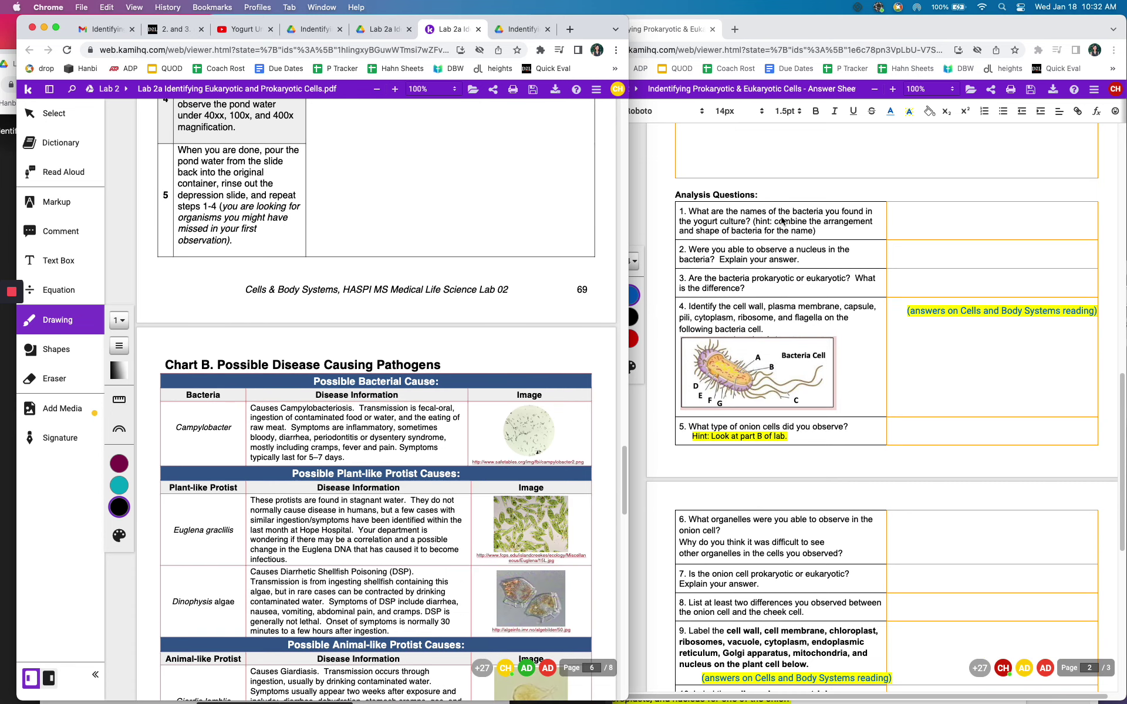
pyautogui.scroll(-1, 859, 281)
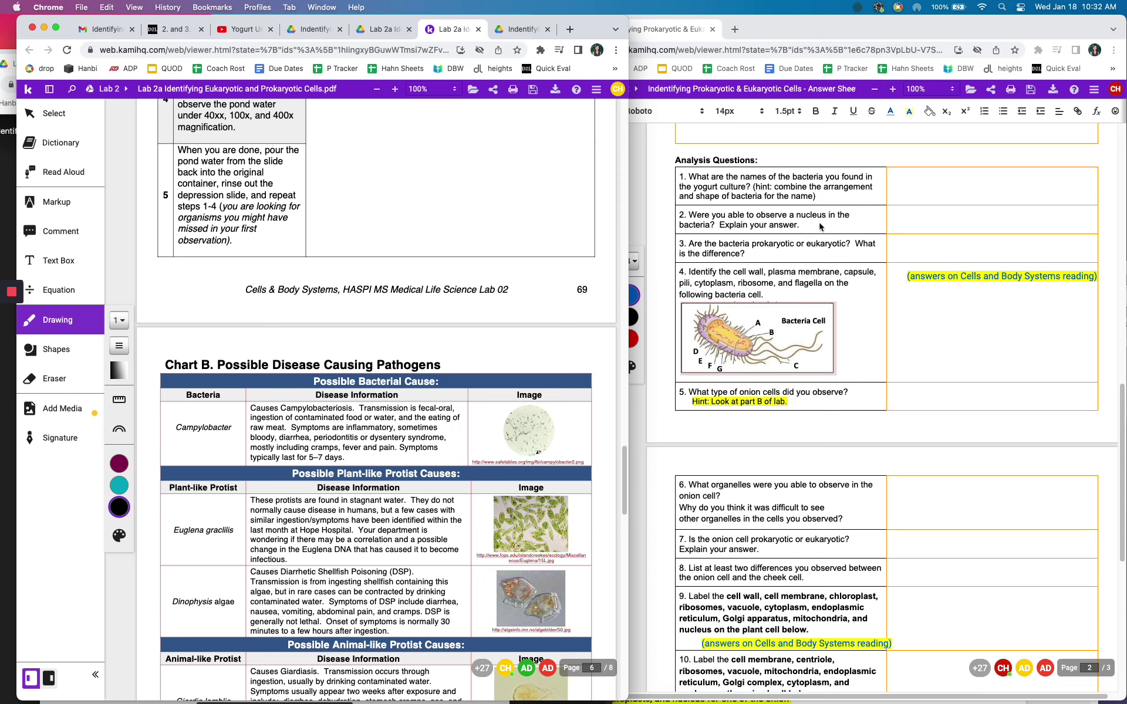
pyautogui.scroll(1, 812, 226)
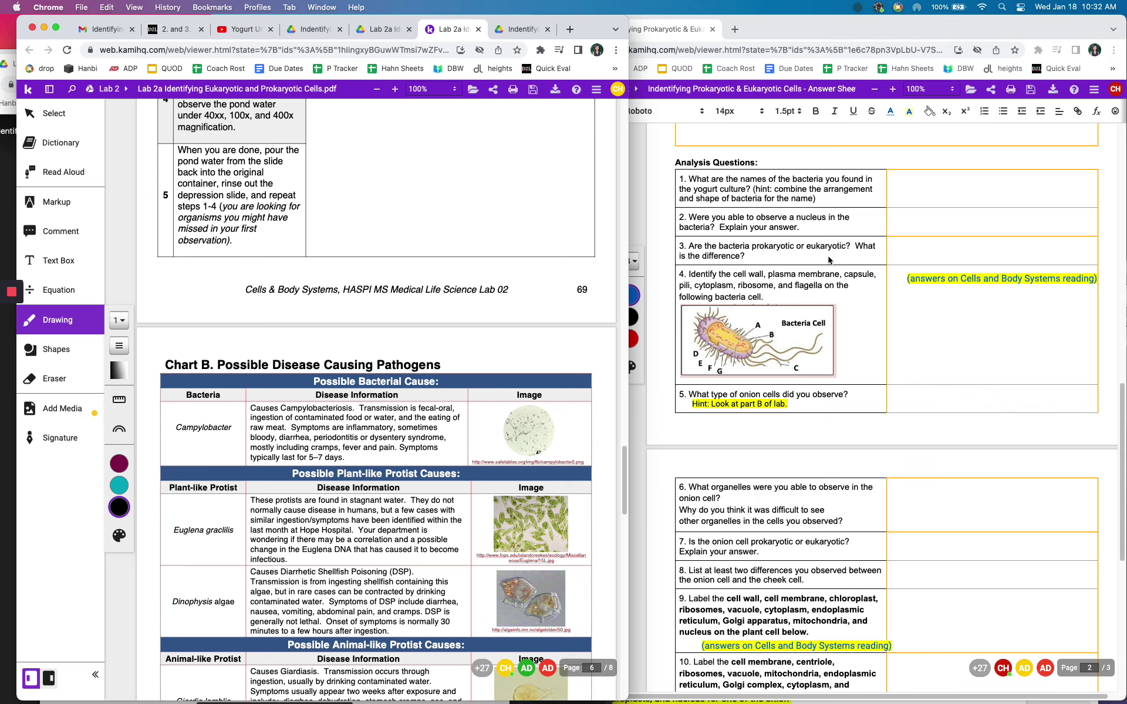
pyautogui.scroll(-2, 833, 267)
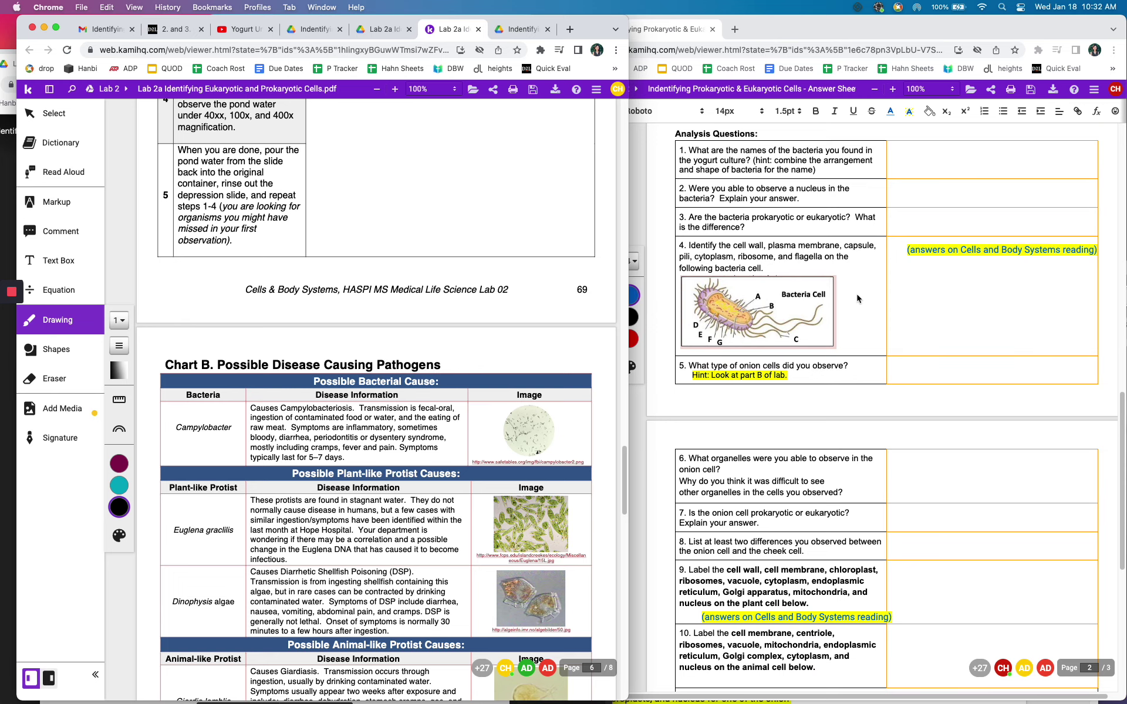
pyautogui.scroll(-1, 856, 298)
pyautogui.scroll(-1, 854, 298)
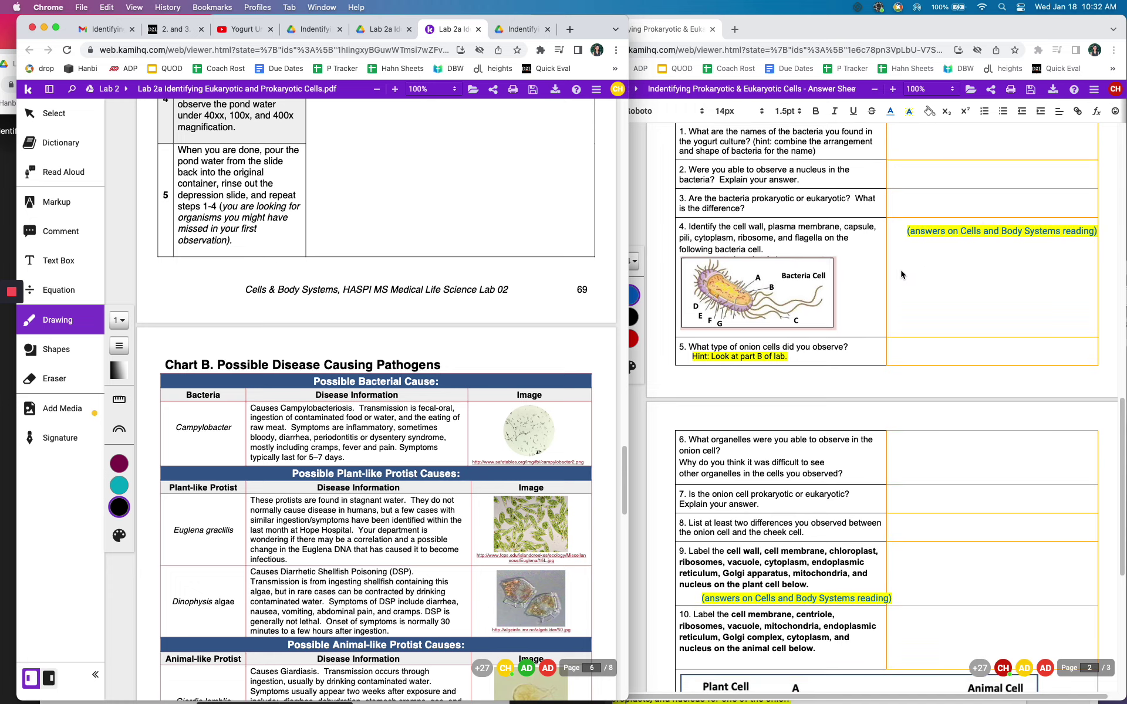
pyautogui.scroll(-4, 901, 269)
pyautogui.scroll(-1, 847, 284)
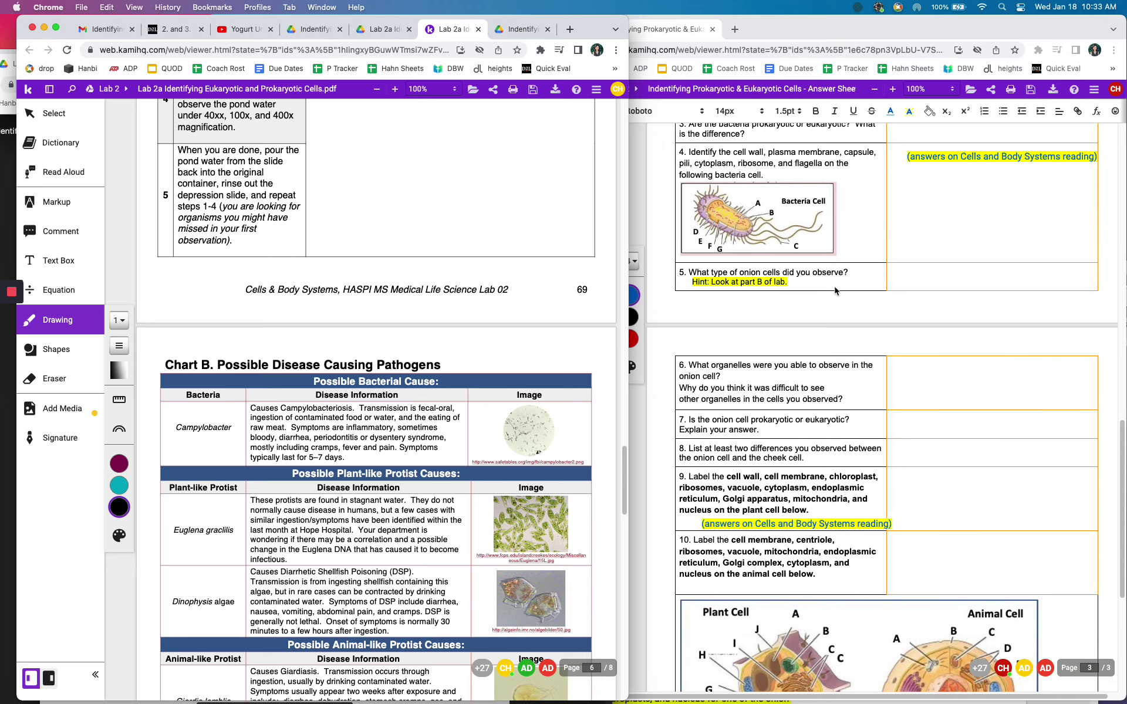
# Step: Scroll the Lab 2a PDF up to Section B, Plants, with the onion-cell instructions
pyautogui.scroll(20, 459, 359)
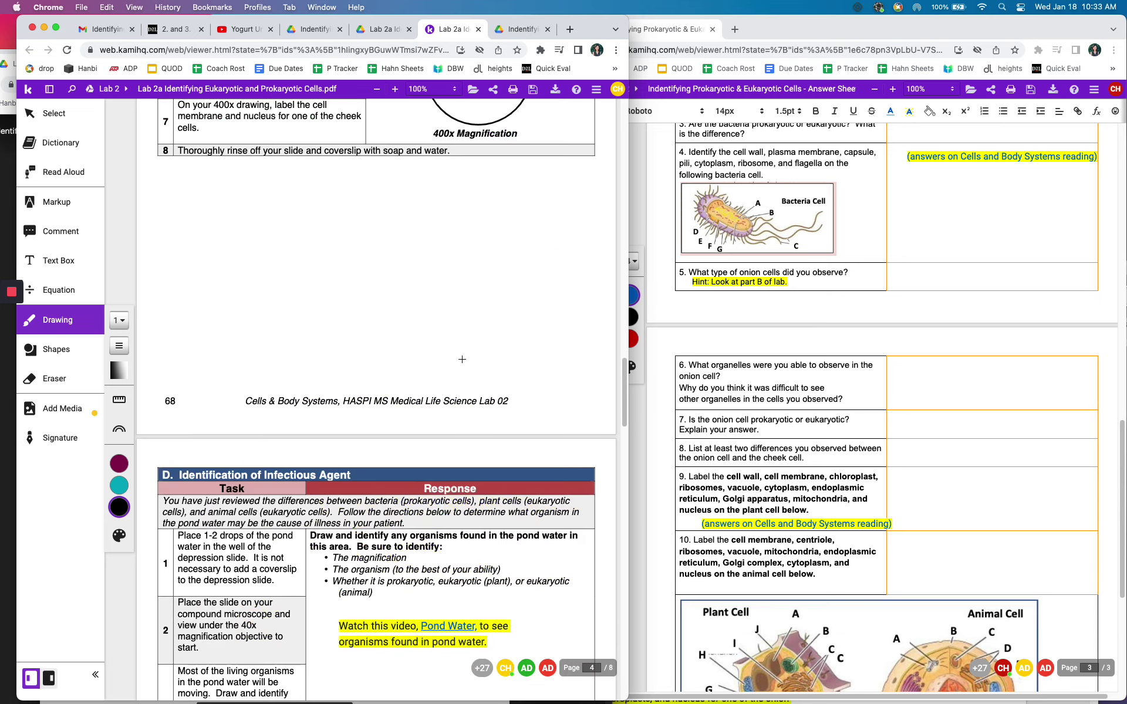
pyautogui.scroll(10, 462, 359)
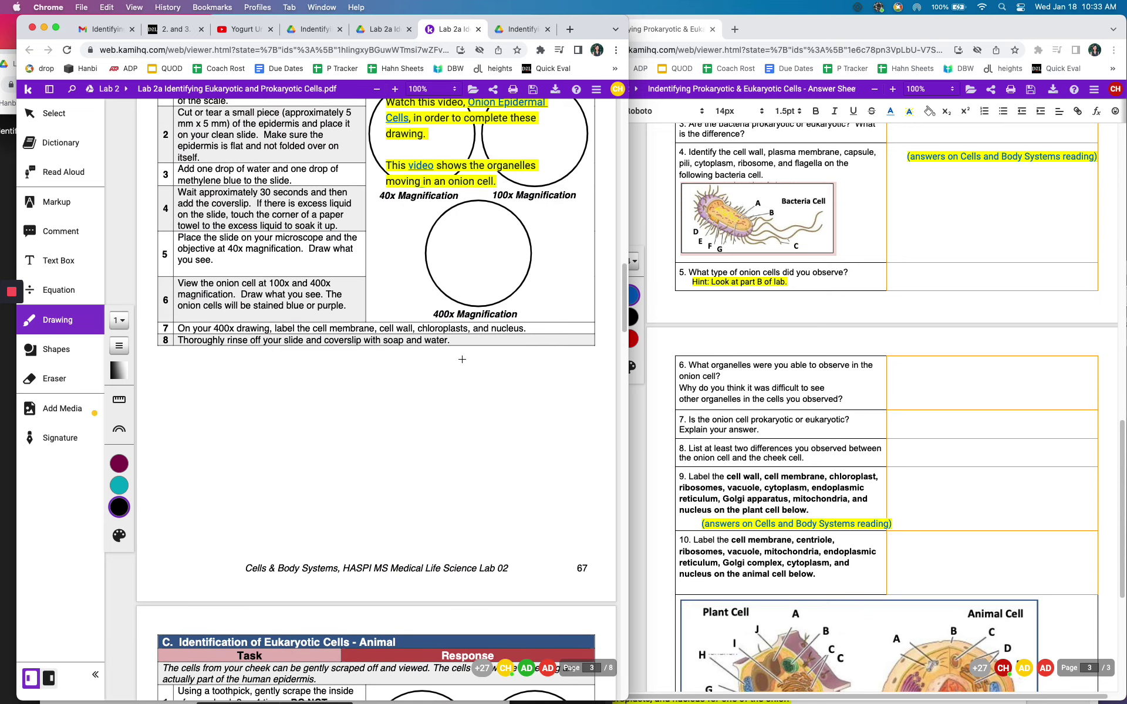
pyautogui.scroll(-3, 429, 402)
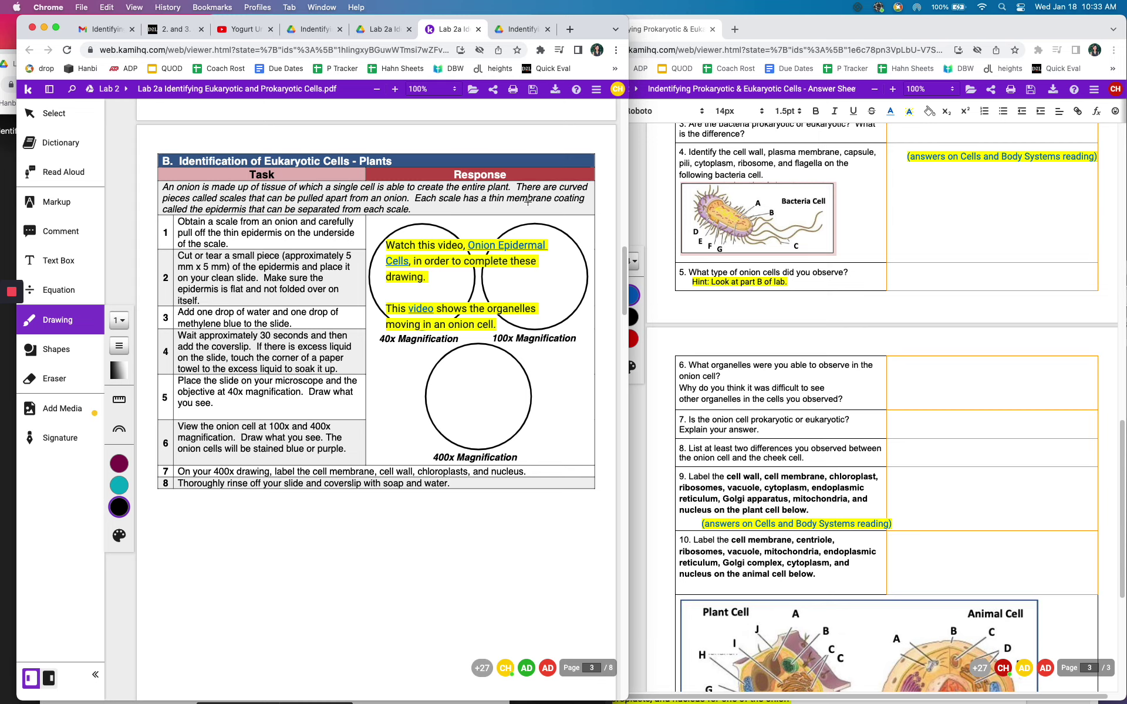
# Step: Scroll the answer sheet down to the plant and animal cell diagrams and question 12
pyautogui.scroll(-2, 775, 327)
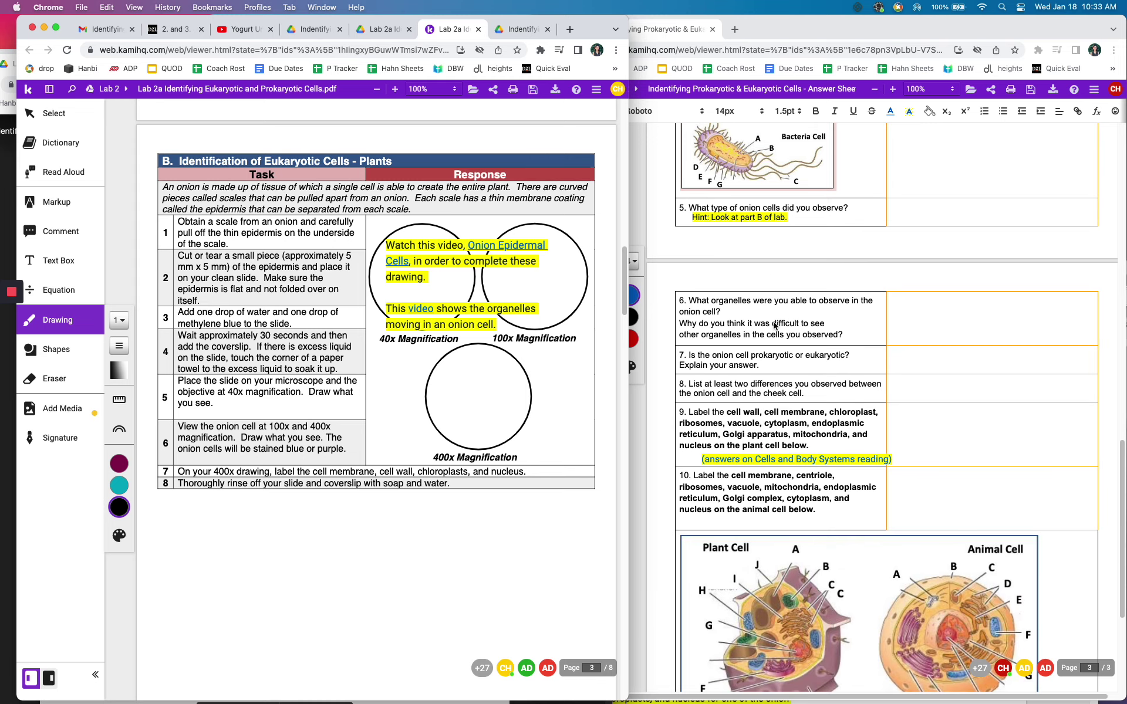
pyautogui.scroll(-1, 774, 327)
pyautogui.scroll(-1, 816, 291)
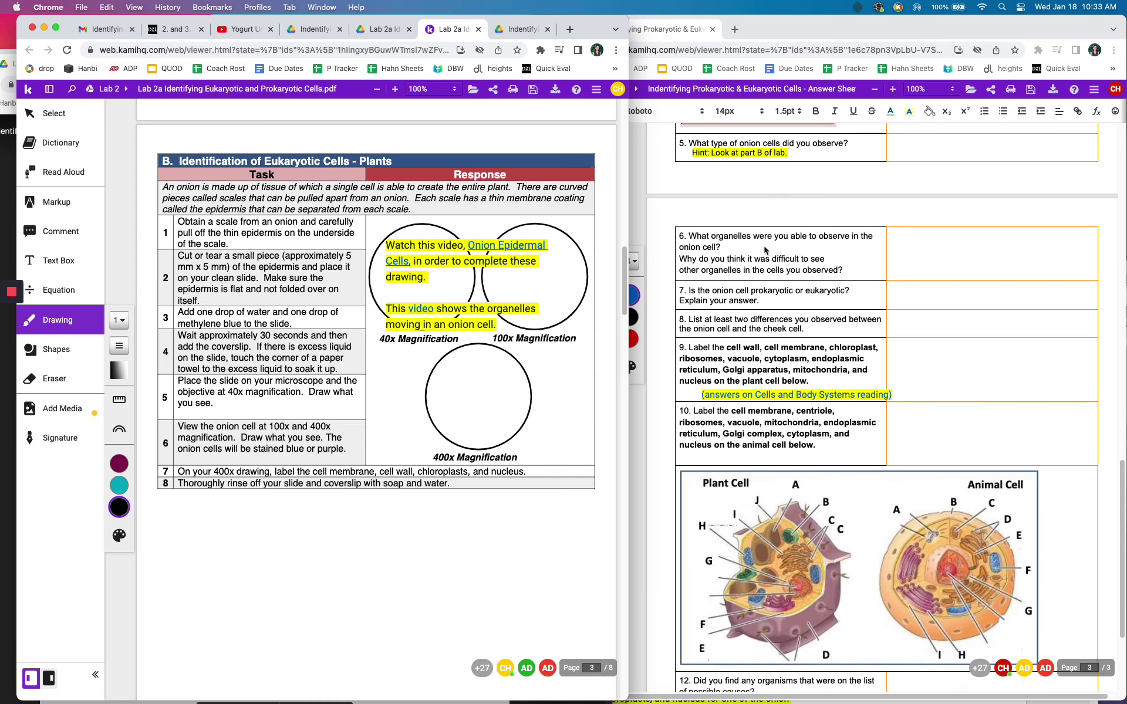
pyautogui.scroll(-2, 813, 311)
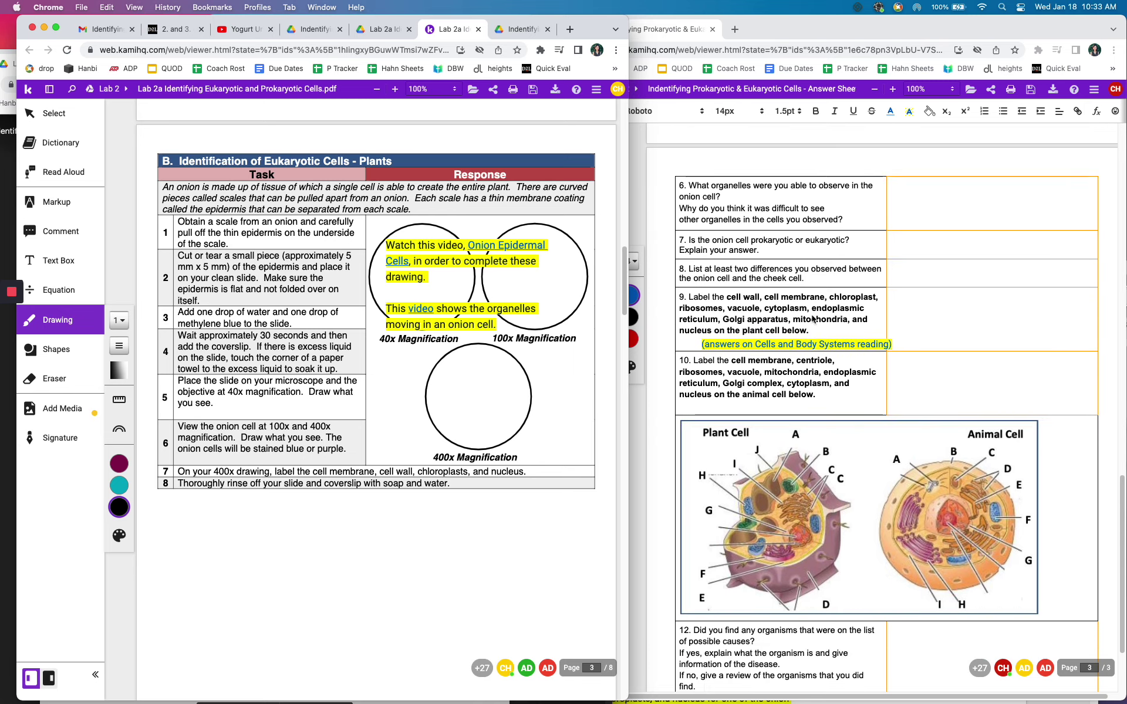
pyautogui.scroll(-1, 850, 308)
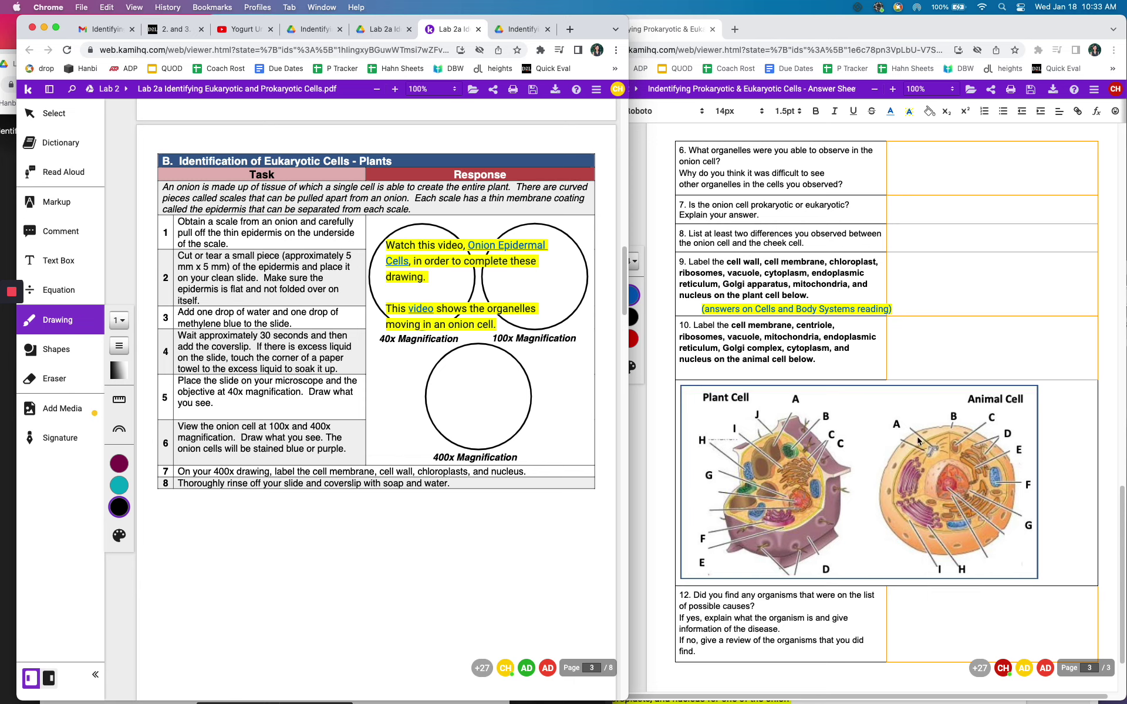
pyautogui.scroll(-3, 914, 437)
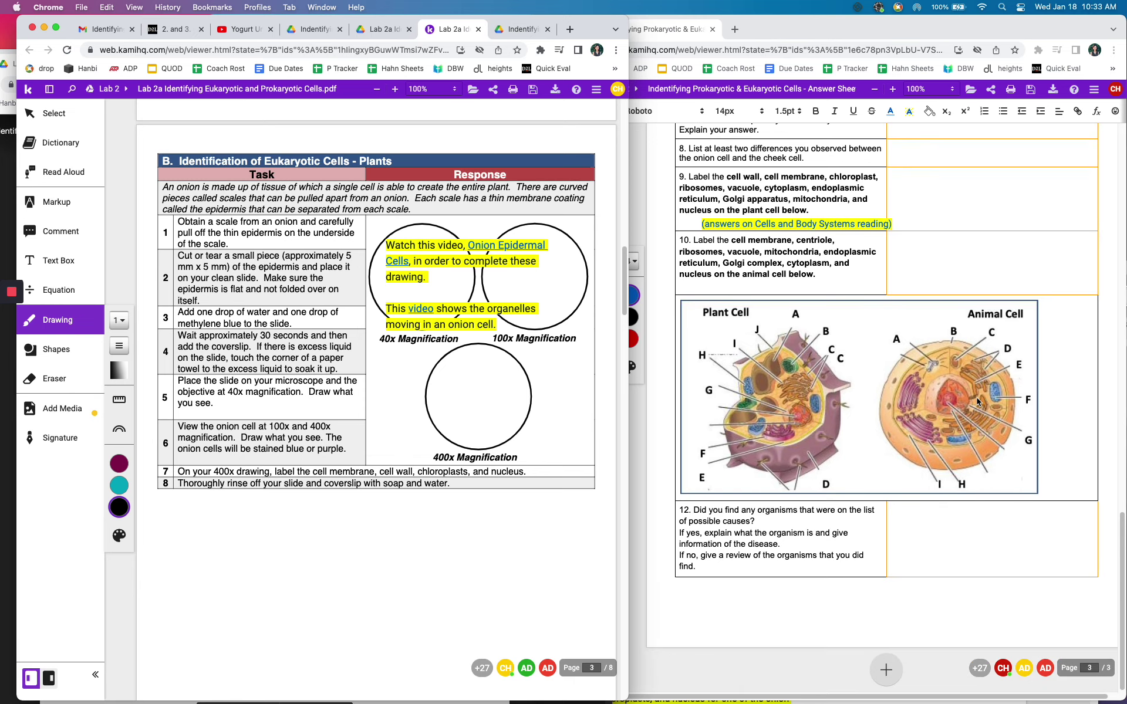
# Step: Place test text boxes beside plant cell labels A and B, then discard both empty boxes
pyautogui.click(801, 314)
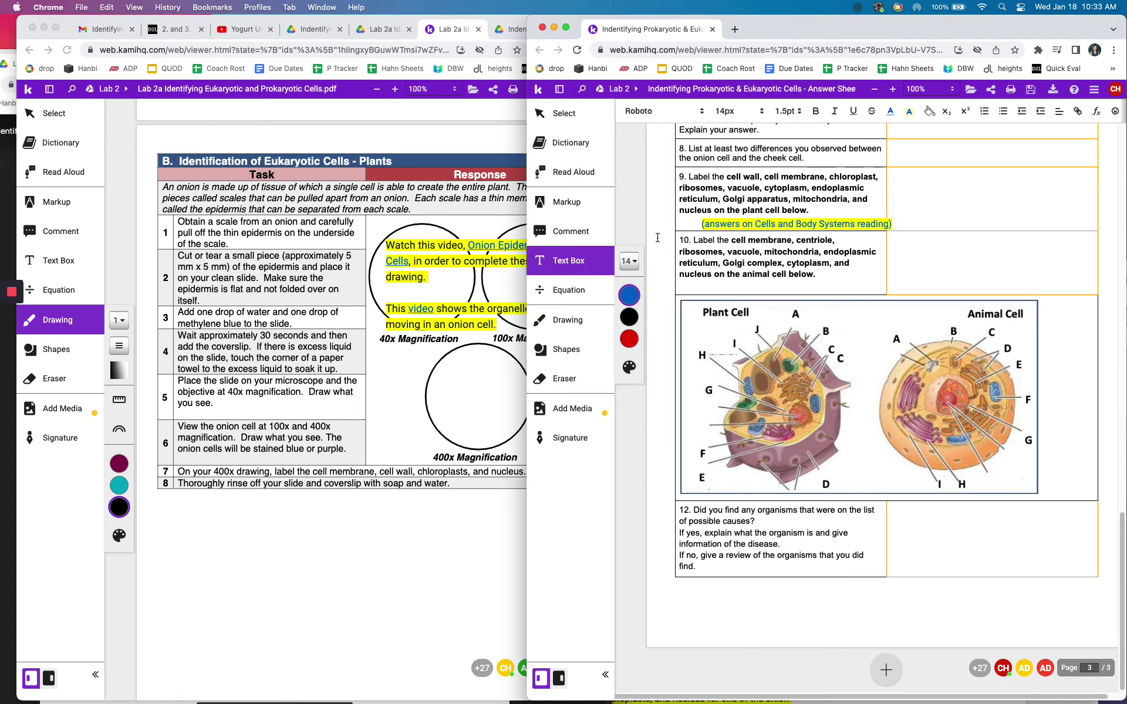
pyautogui.click(806, 313)
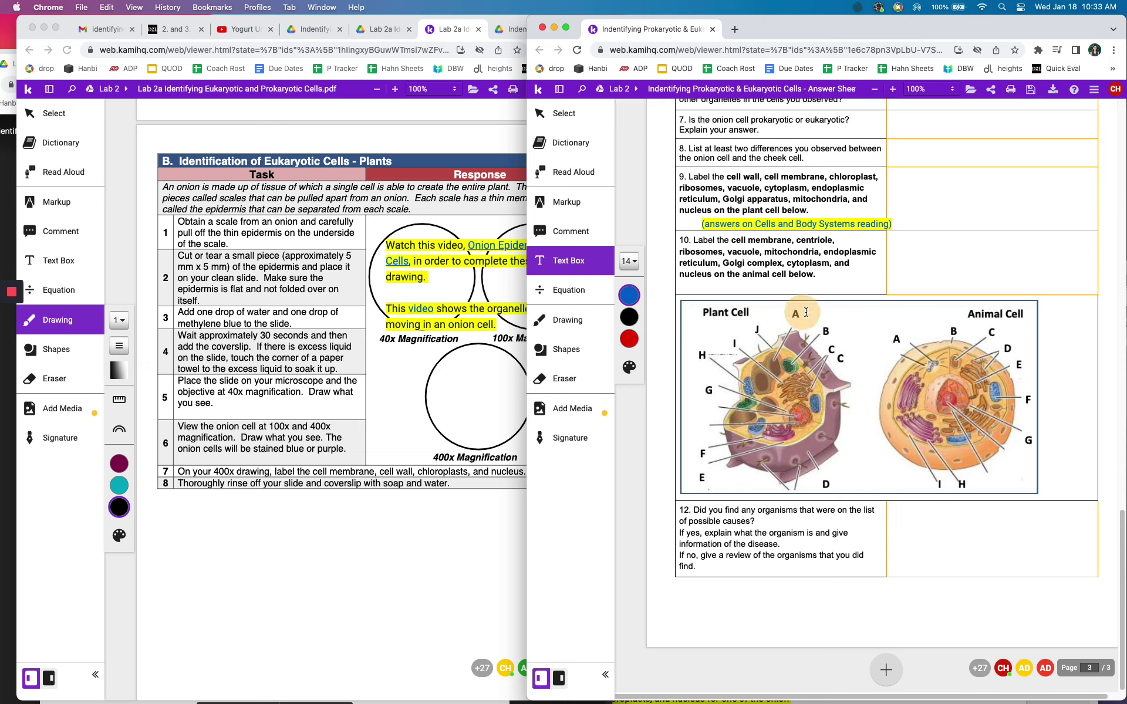
pyautogui.click(599, 264)
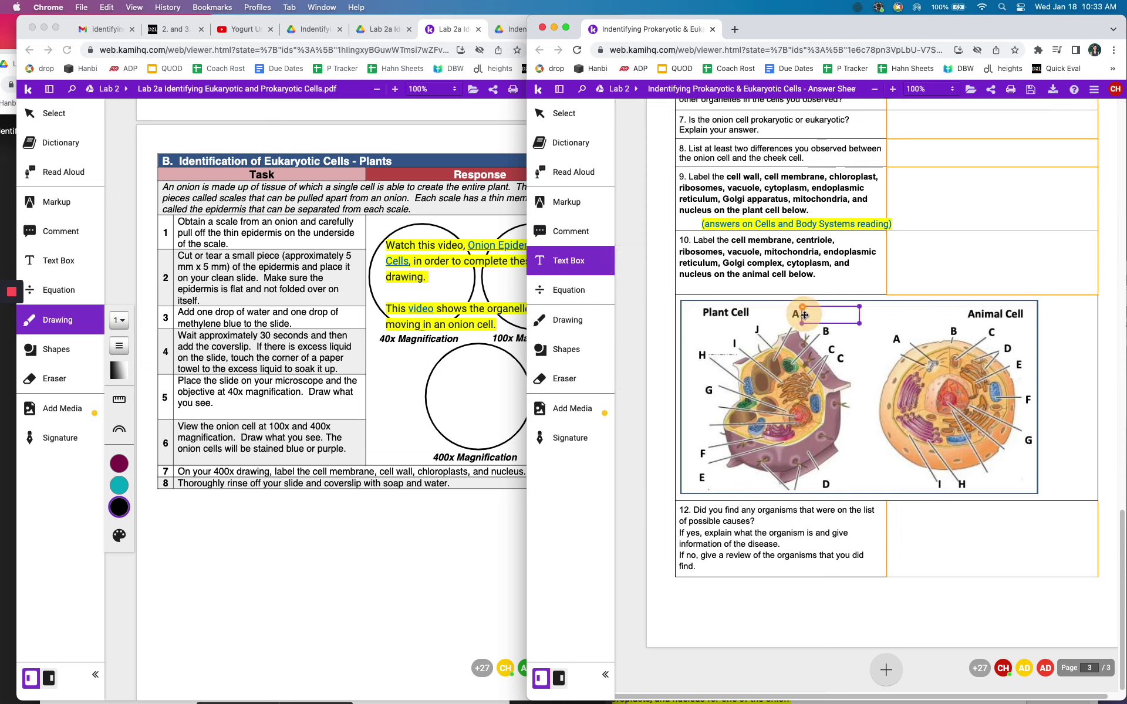
pyautogui.click(805, 314)
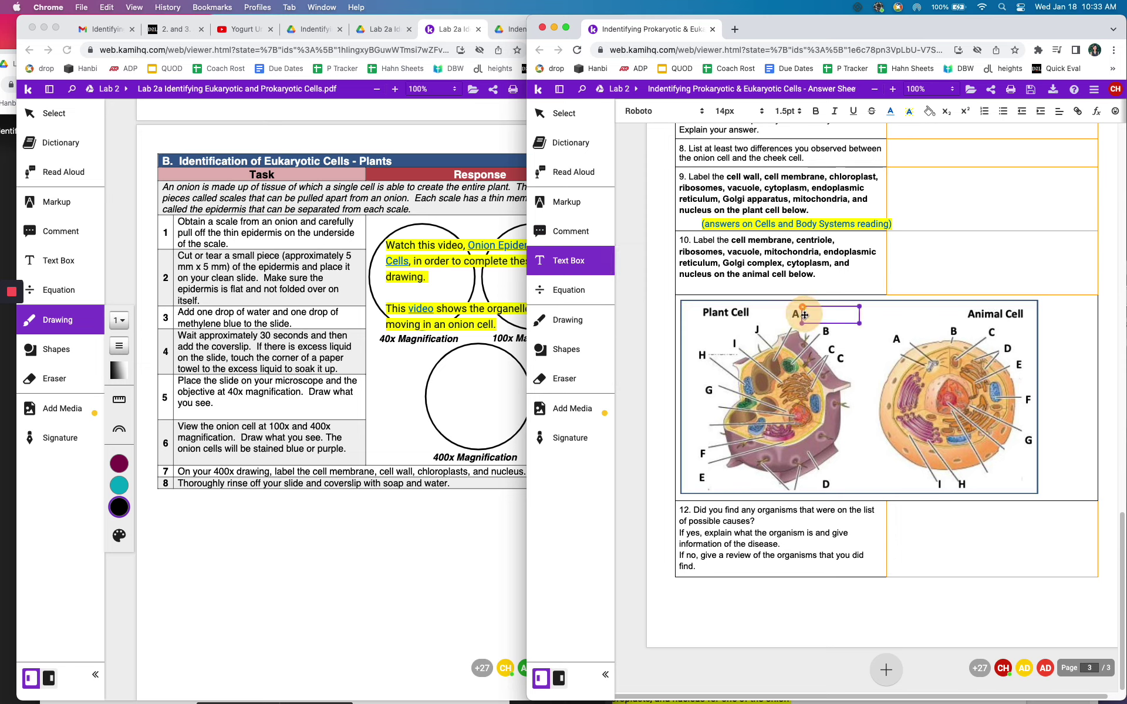
pyautogui.click(834, 335)
pyautogui.click(834, 335)
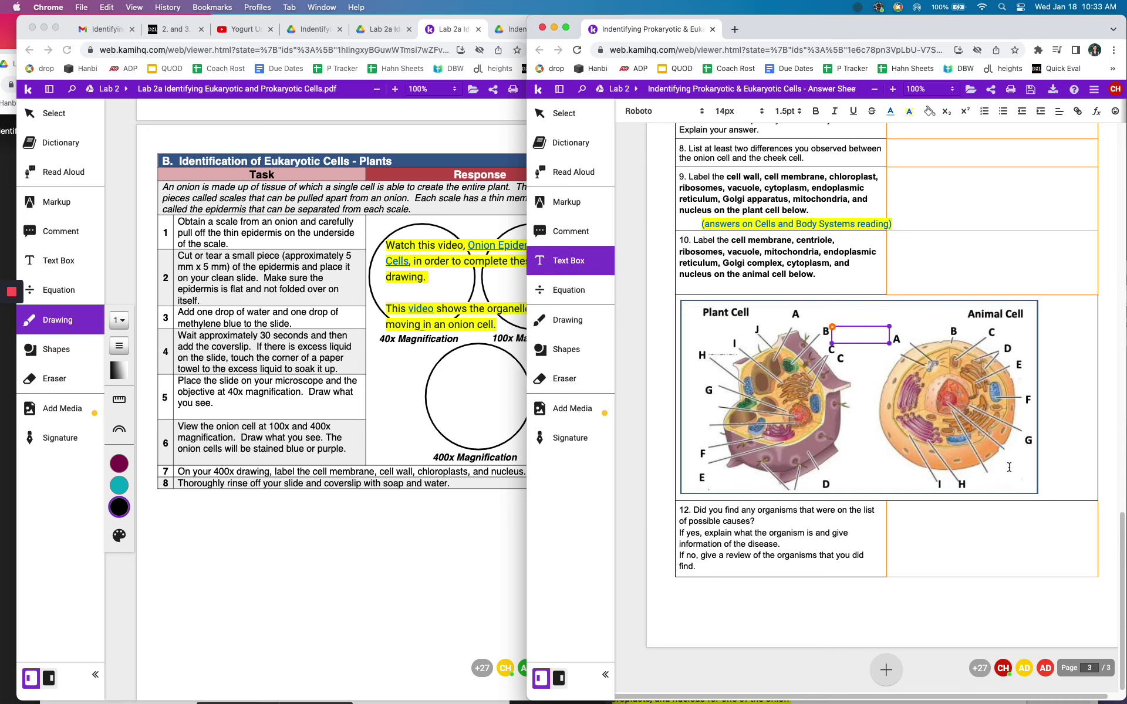
pyautogui.click(873, 448)
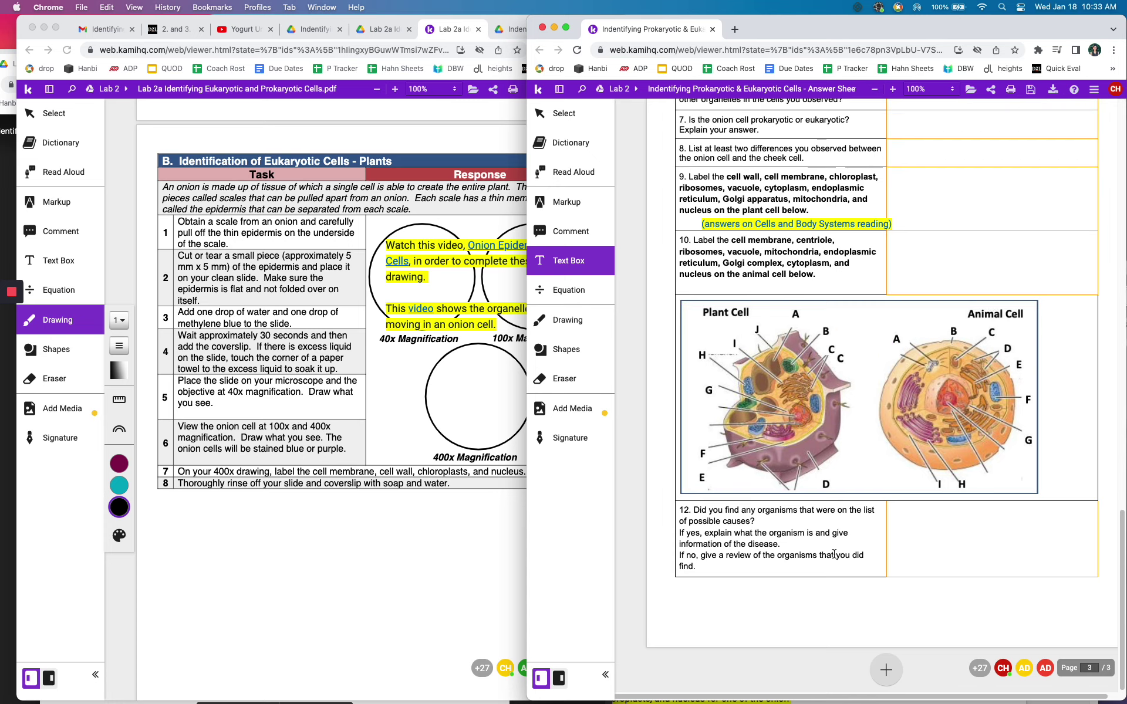
# Step: Scroll the Lab 2a PDF down and bring its window in front of the answer sheet
pyautogui.scroll(-10, 350, 509)
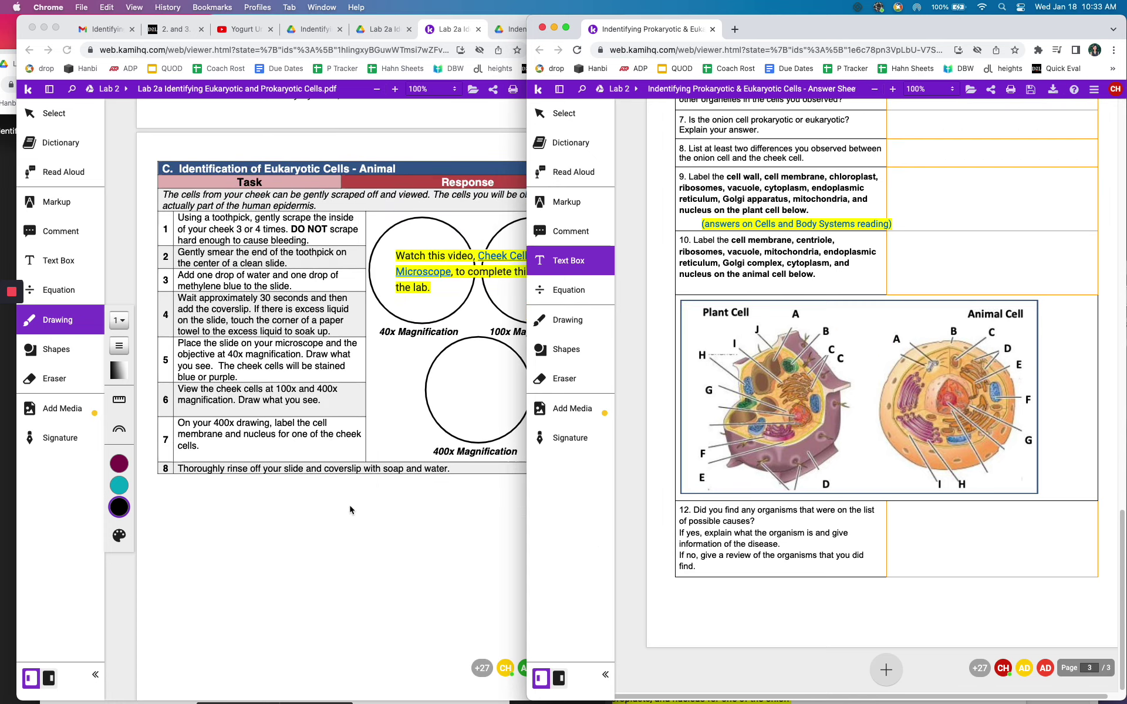
pyautogui.scroll(-15, 350, 509)
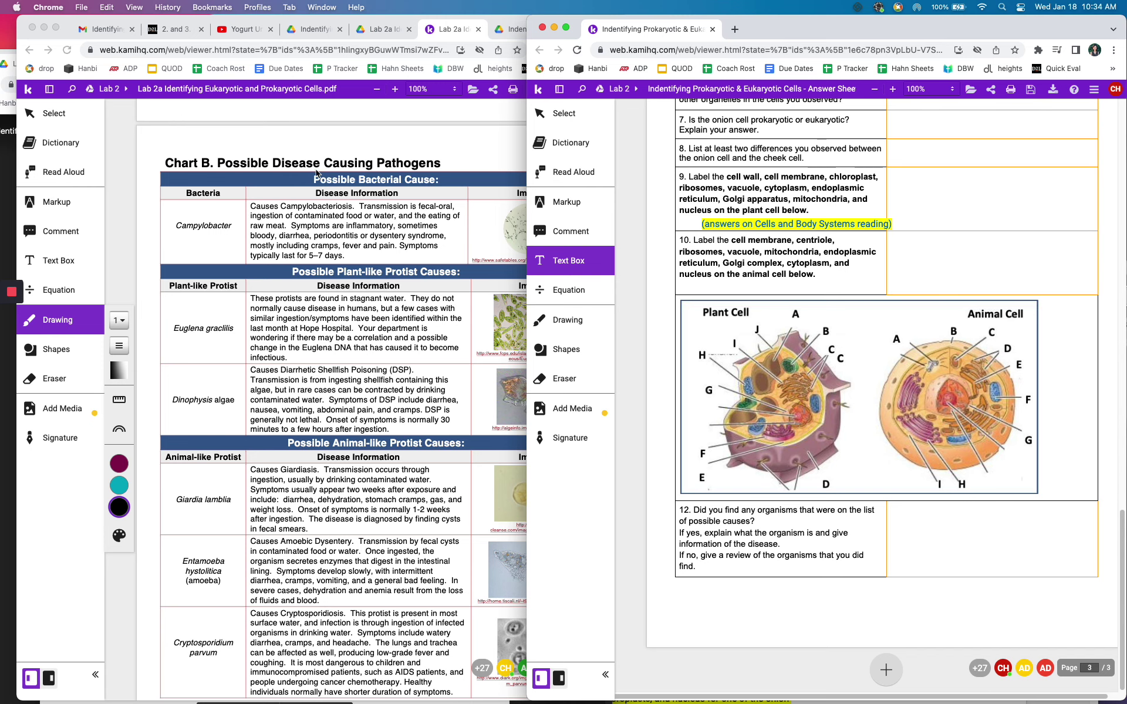
pyautogui.click(359, 226)
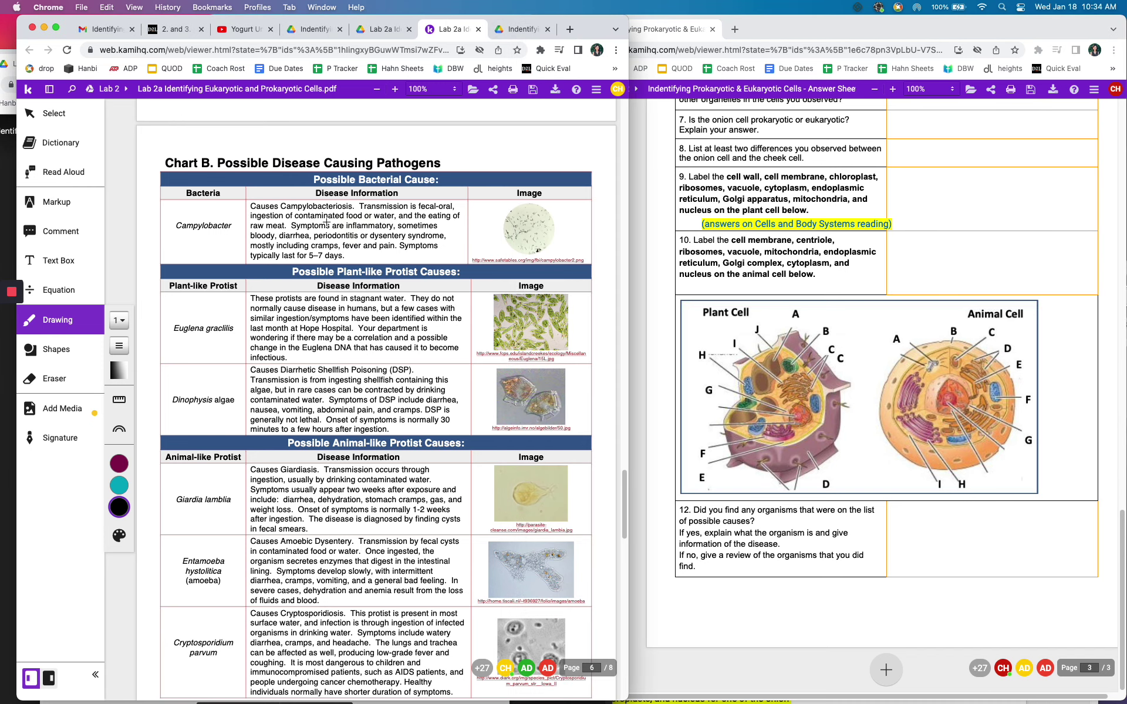
# Step: Scroll through Chart B's table of bacterial, plant-like and animal-like protist causes
pyautogui.scroll(-1, 298, 371)
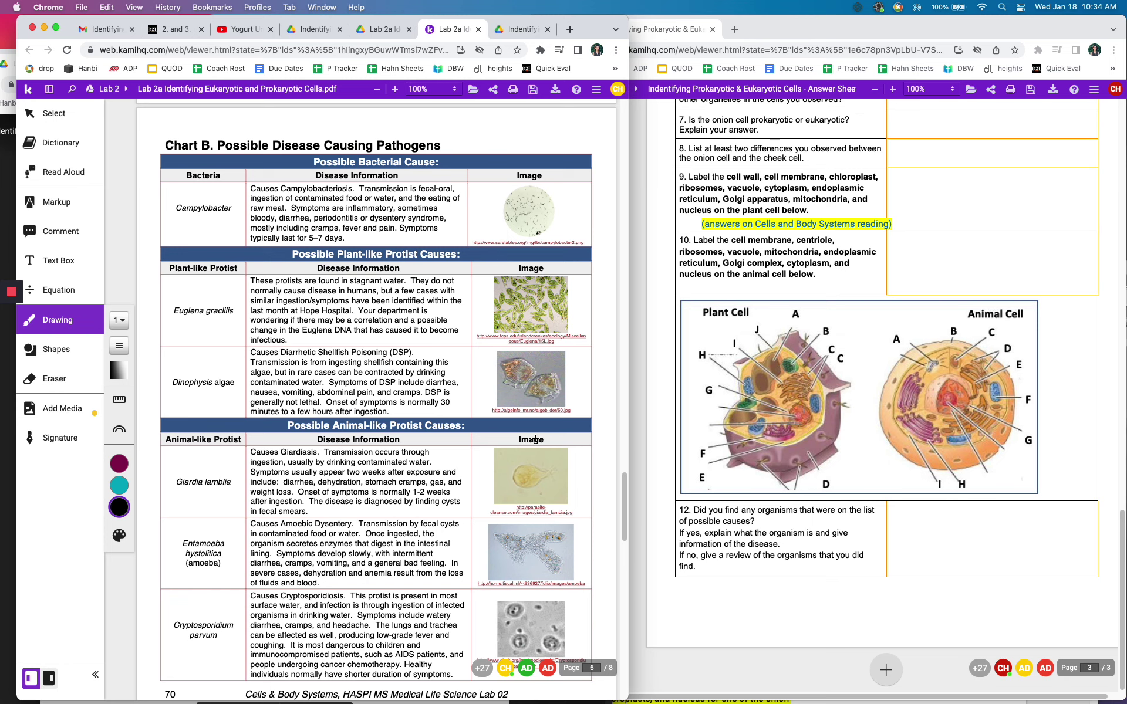
pyautogui.scroll(-4, 533, 441)
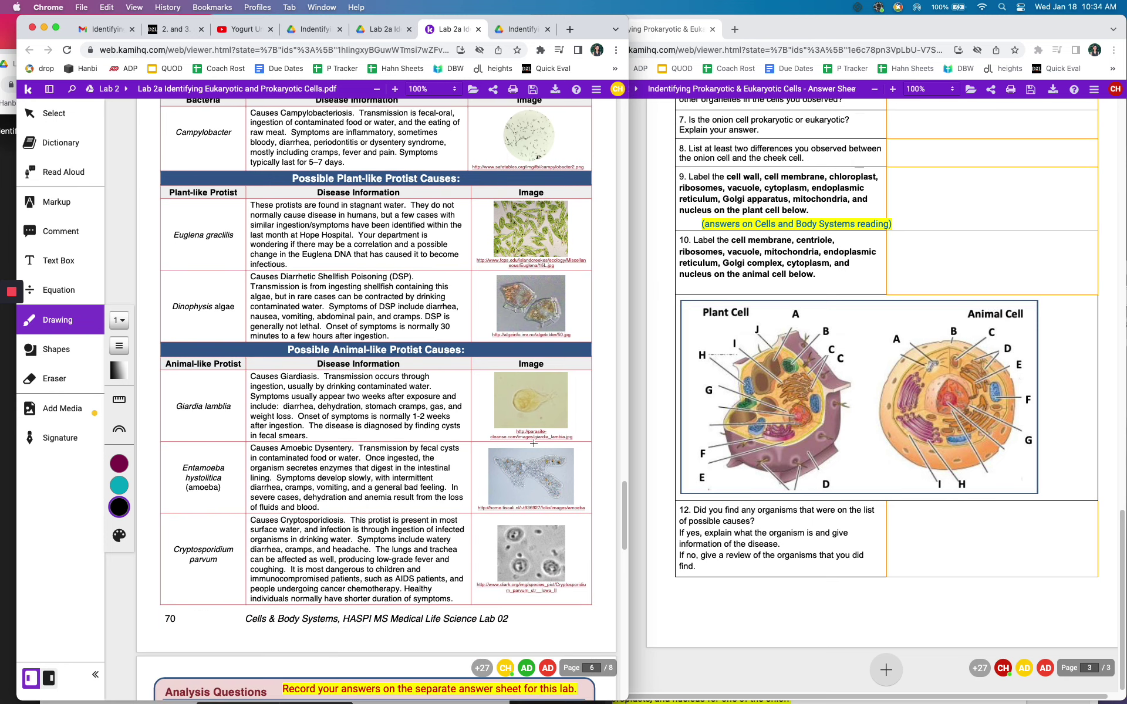
pyautogui.scroll(-8, 534, 444)
pyautogui.scroll(7, 537, 458)
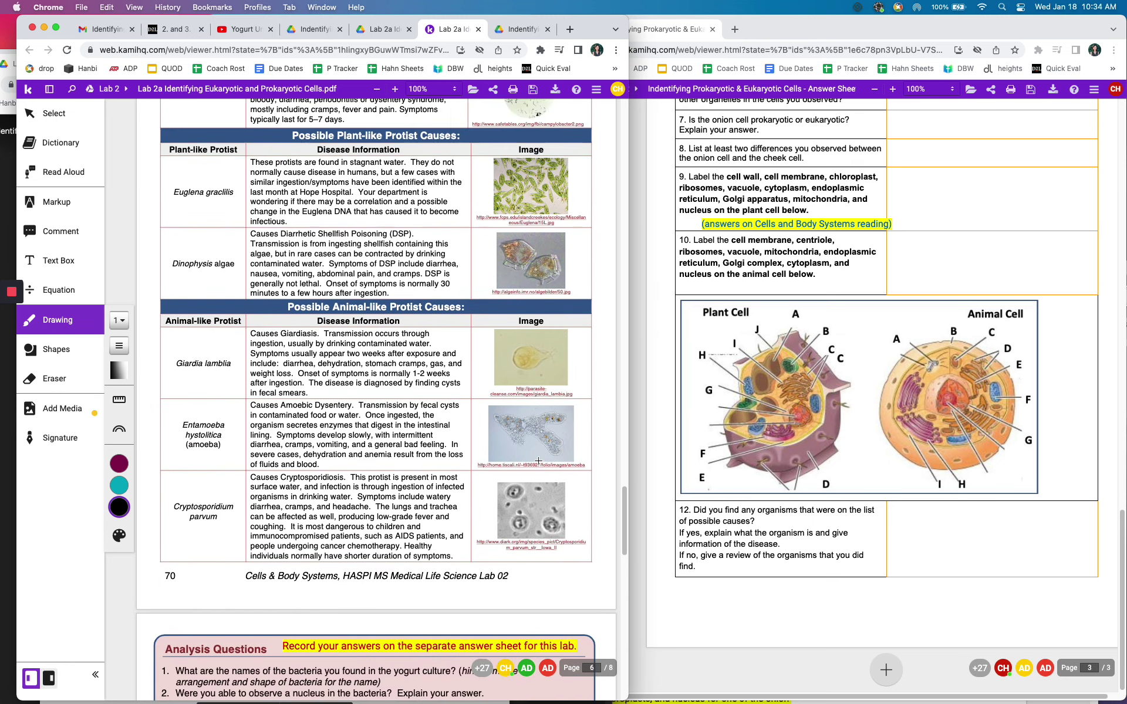
pyautogui.scroll(3, 538, 461)
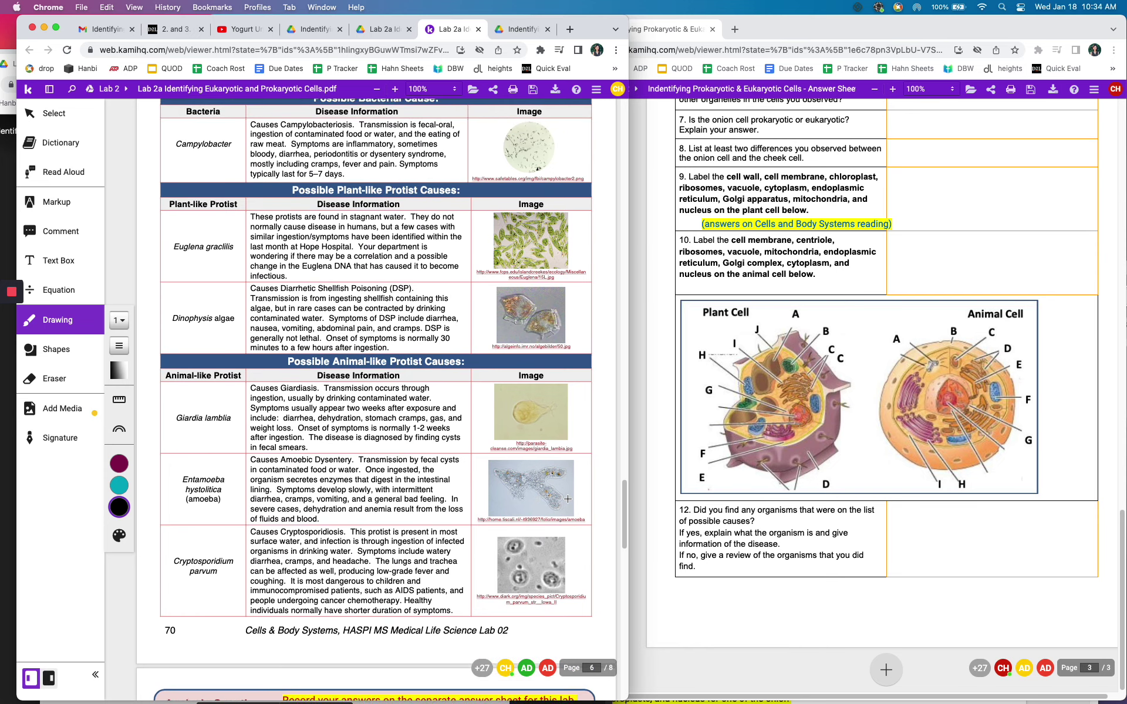
pyautogui.scroll(3, 567, 499)
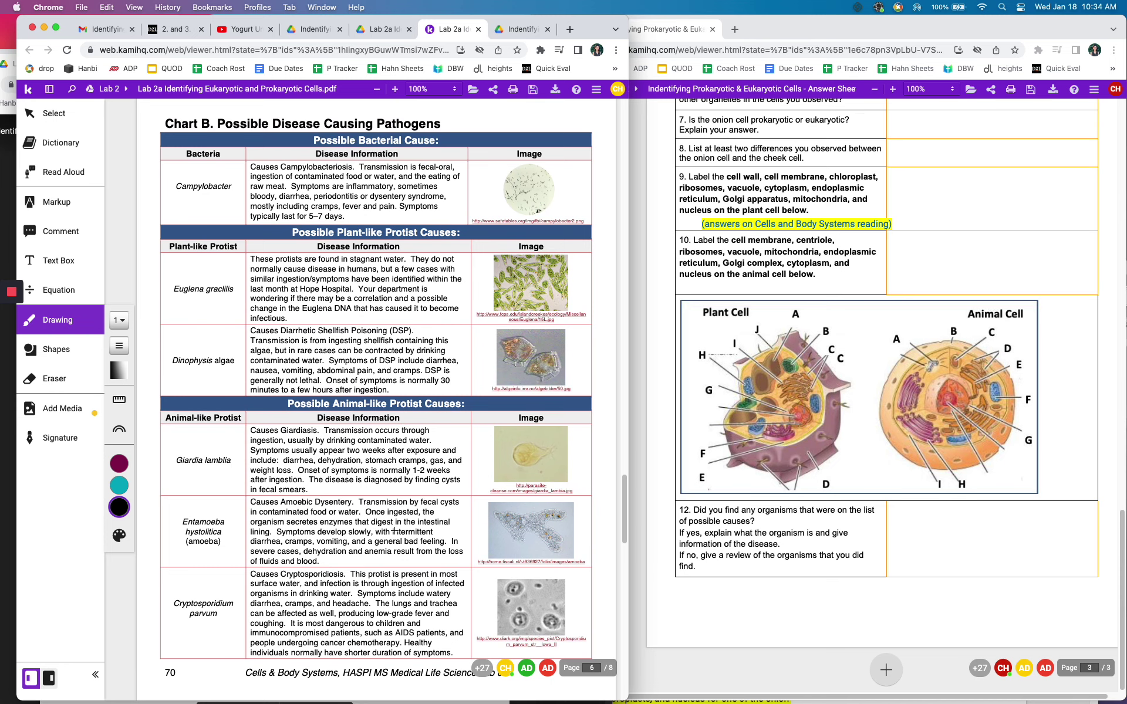
pyautogui.scroll(-3, 393, 541)
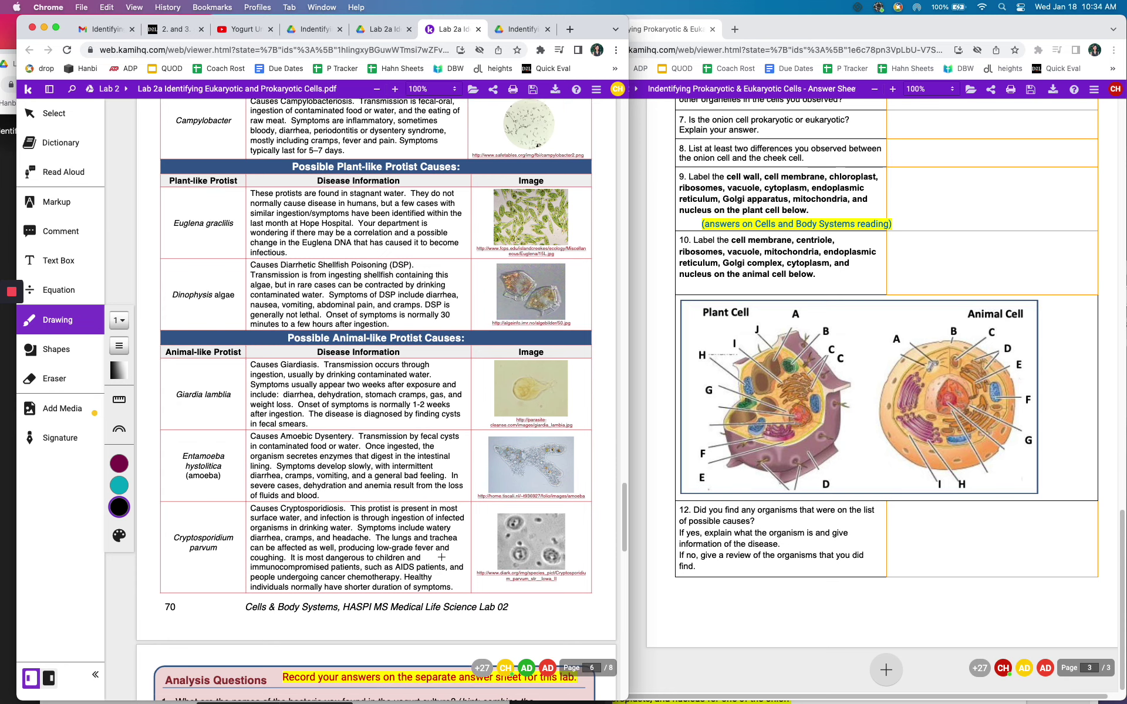
pyautogui.scroll(1, 439, 557)
pyautogui.scroll(2, 442, 556)
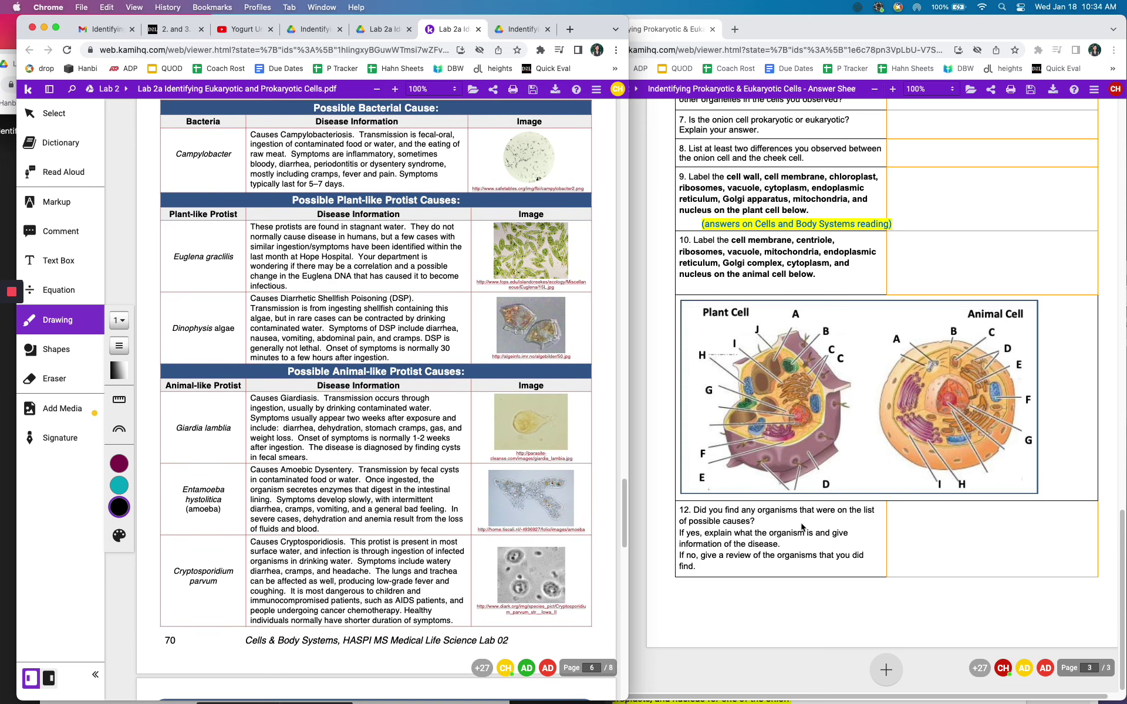
pyautogui.scroll(1, 803, 530)
pyautogui.scroll(4, 803, 530)
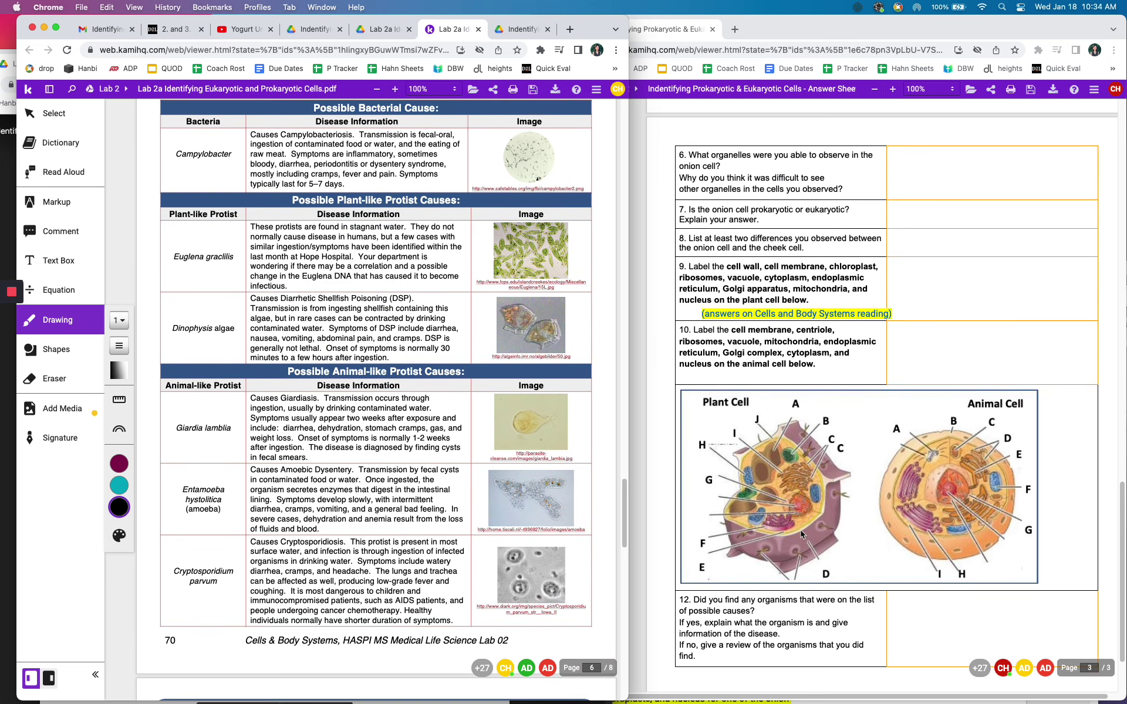
pyautogui.scroll(-3, 803, 530)
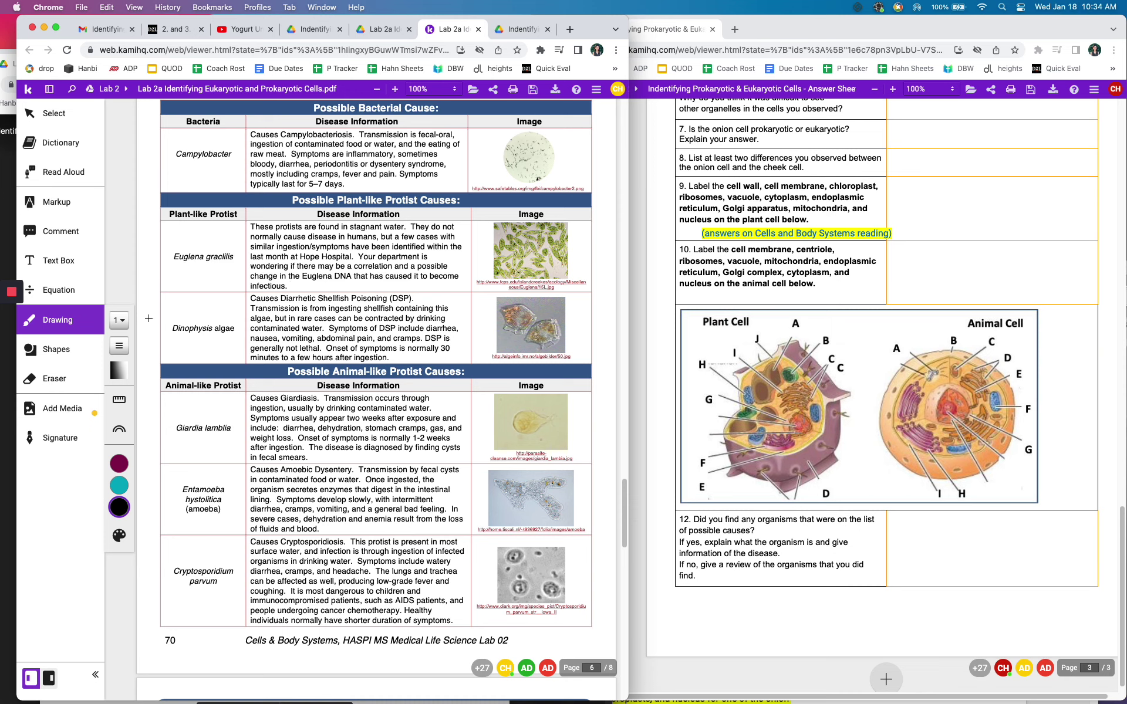
pyautogui.moveTo(14, 293)
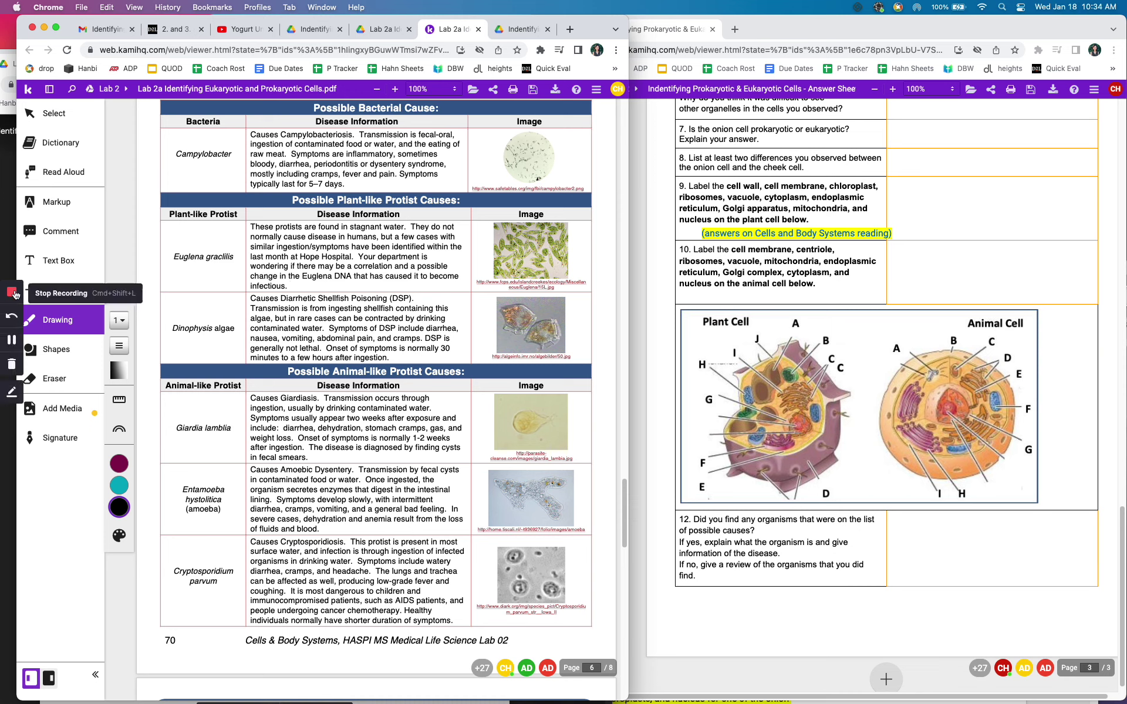